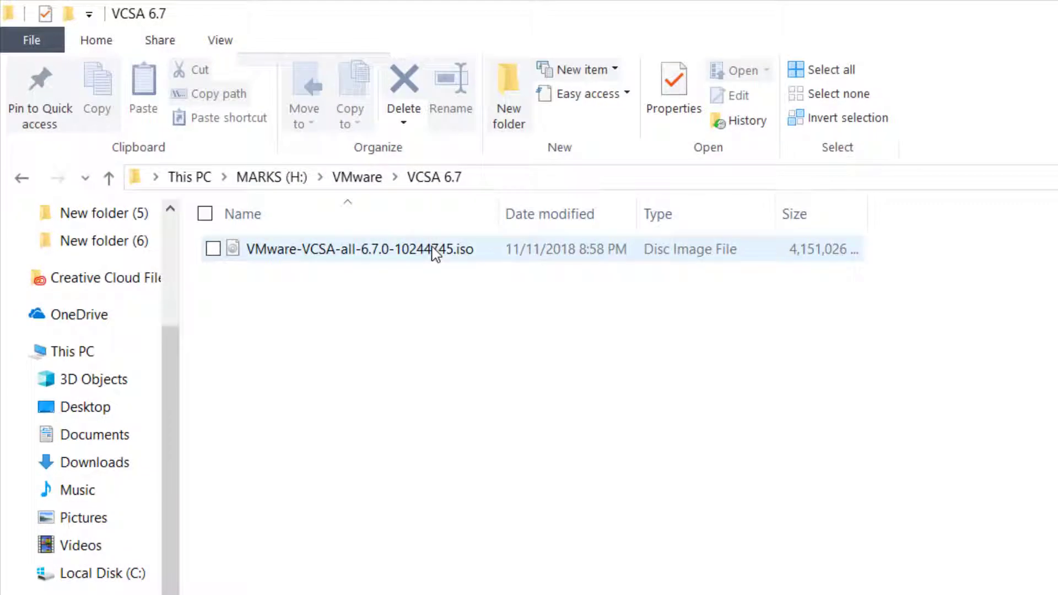
Mount the VCSA ISO and browse into its vcsa-ui-installer\win32 folder.
double_click(436, 254)
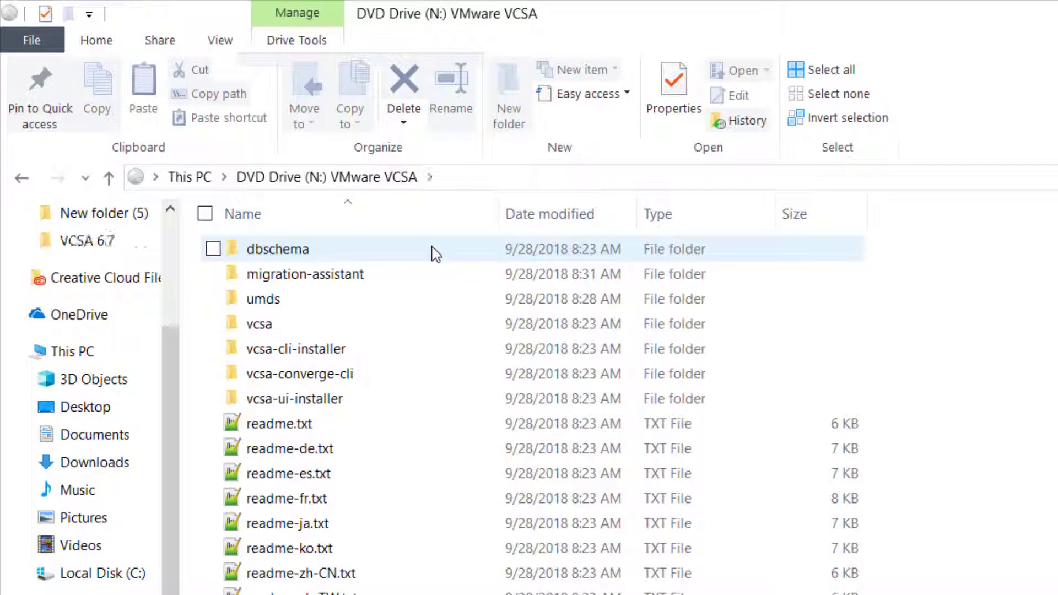
double_click(295, 398)
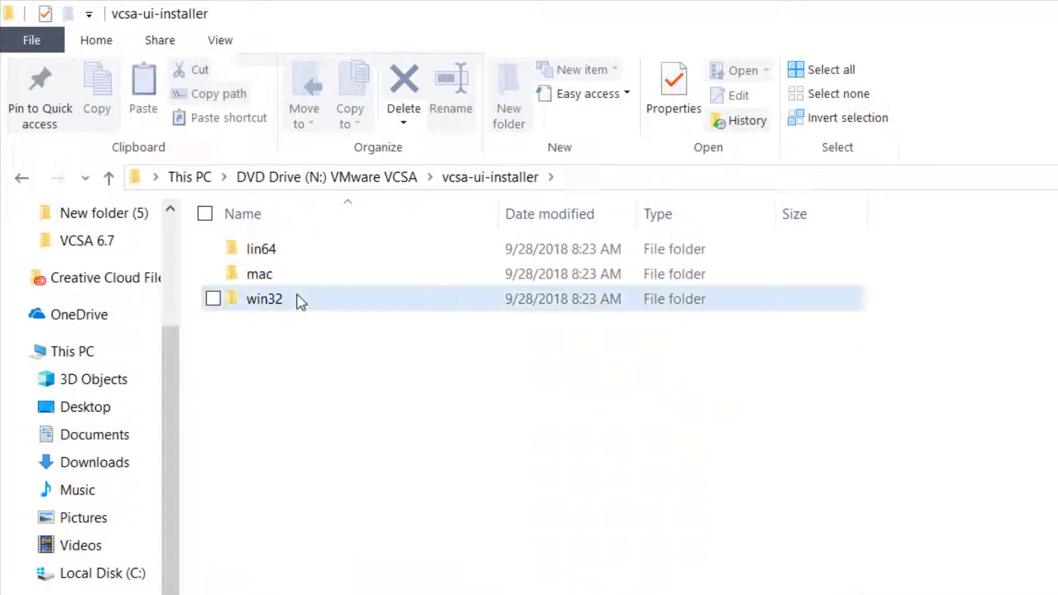
double_click(275, 299)
scroll(463, 528, "down", 5)
scroll(470, 532, "down", 5)
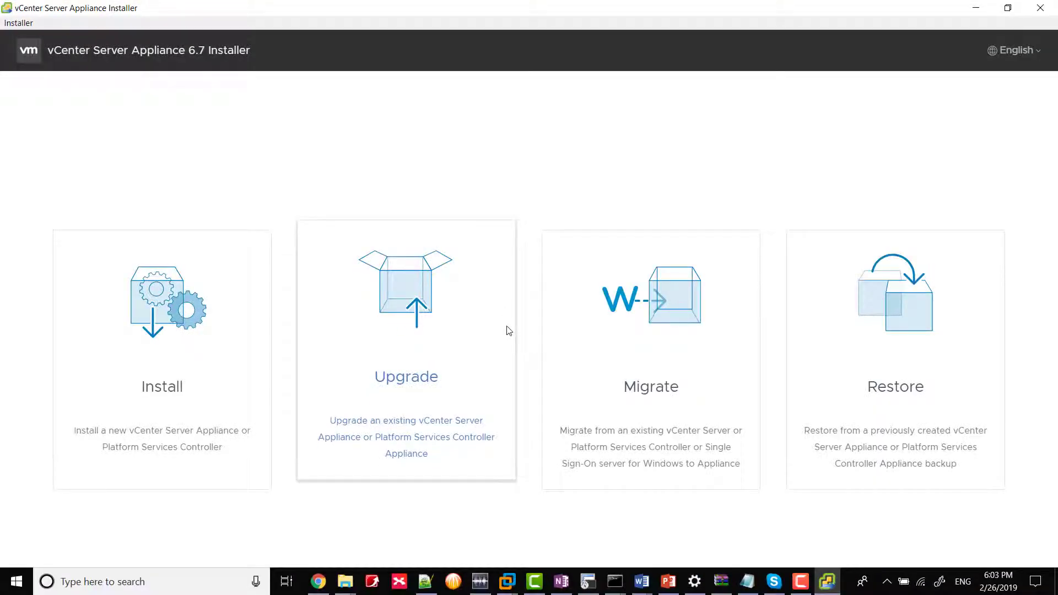
Start a new appliance install and accept the license agreement.
left_click(214, 331)
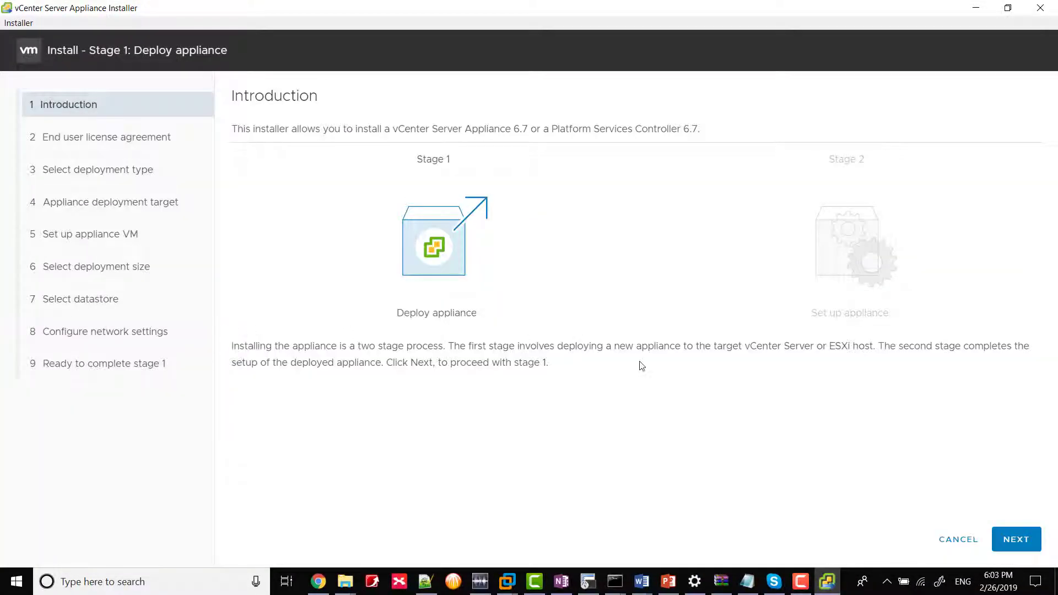
left_click(1017, 540)
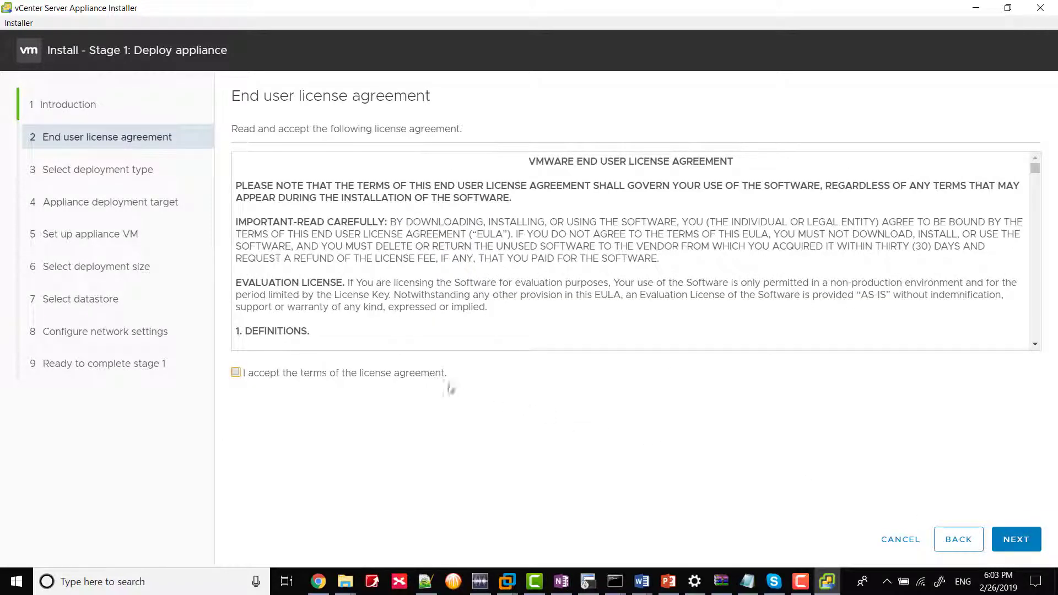
left_click(431, 376)
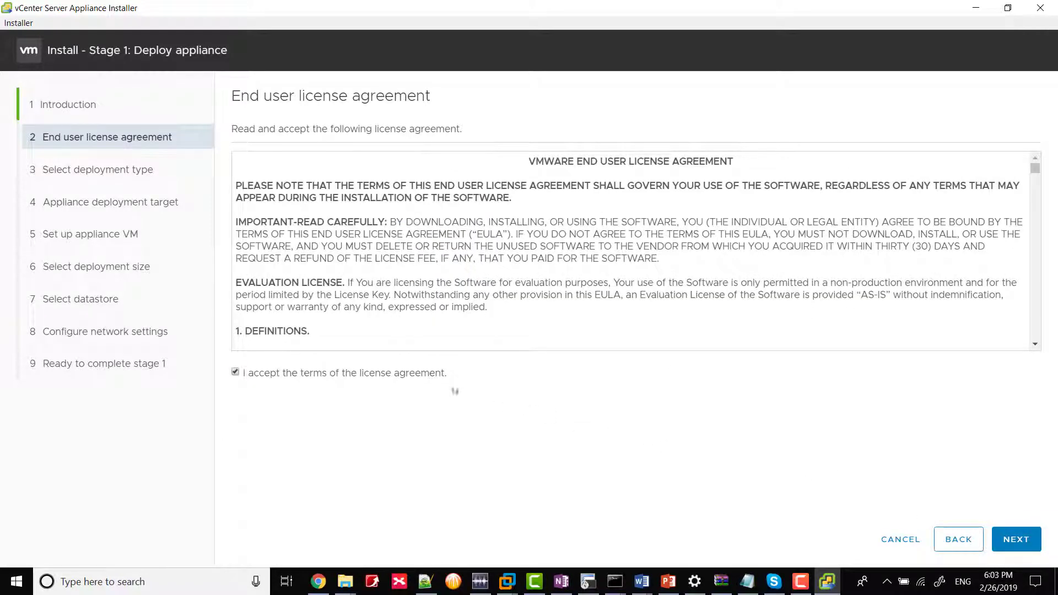
left_click(1035, 552)
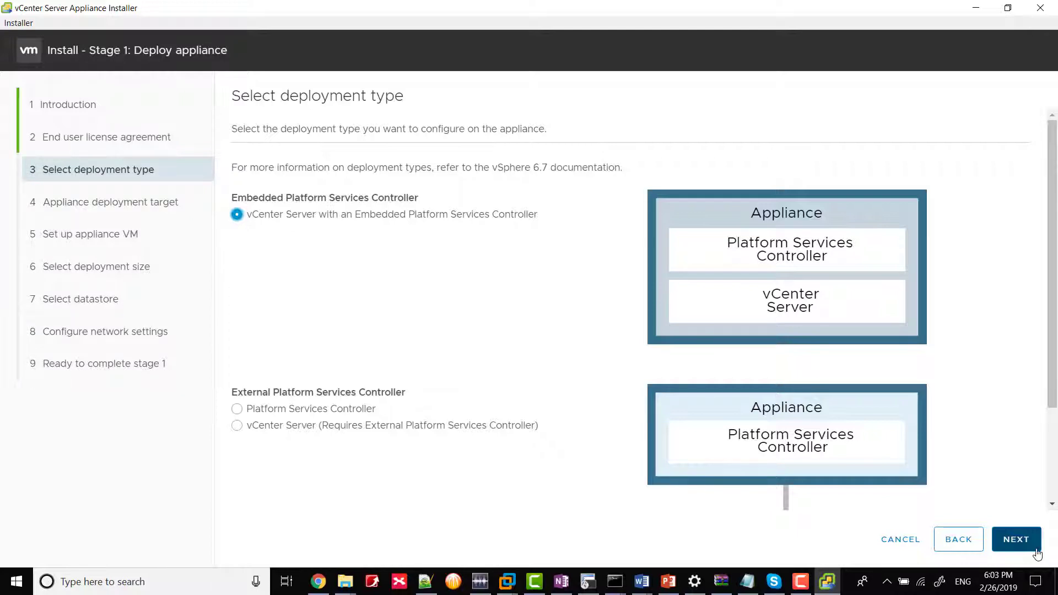
Keep embedded Platform Services Controller and target ESXi host 10.0.0.2 as root.
left_click(1025, 541)
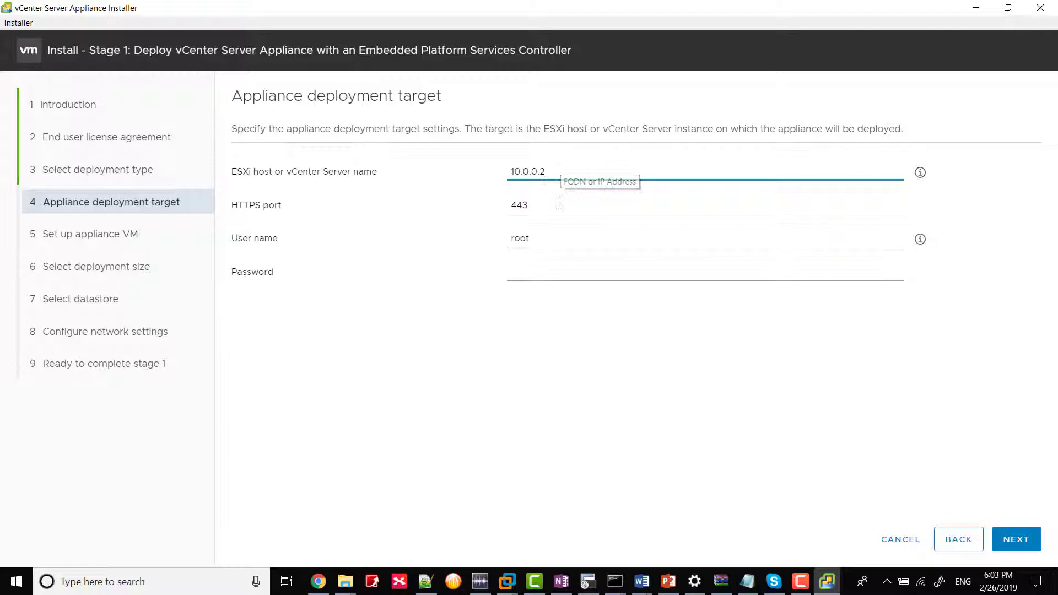
left_click(559, 271)
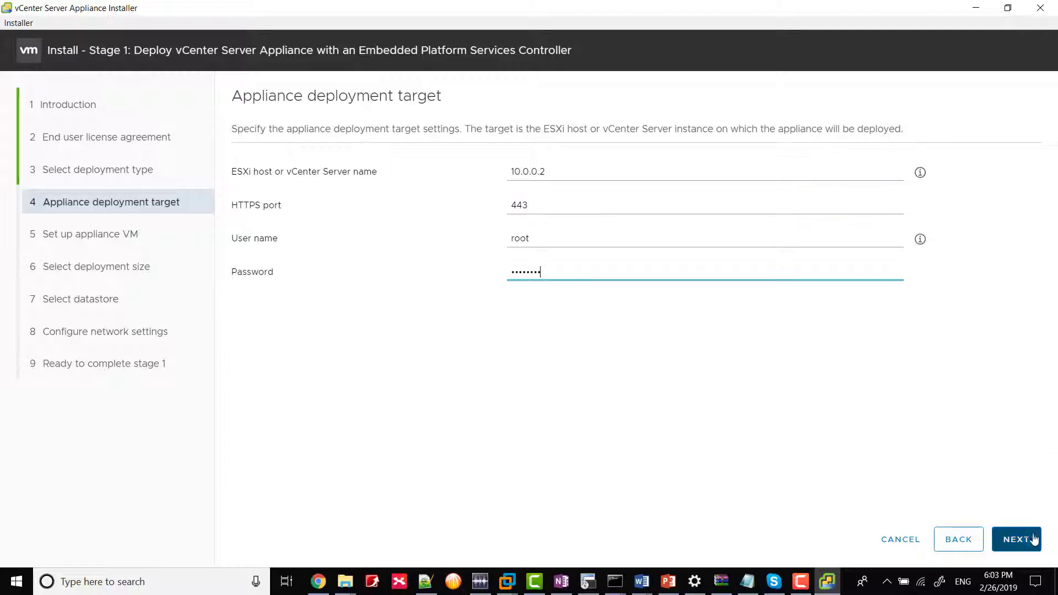
left_click(1017, 540)
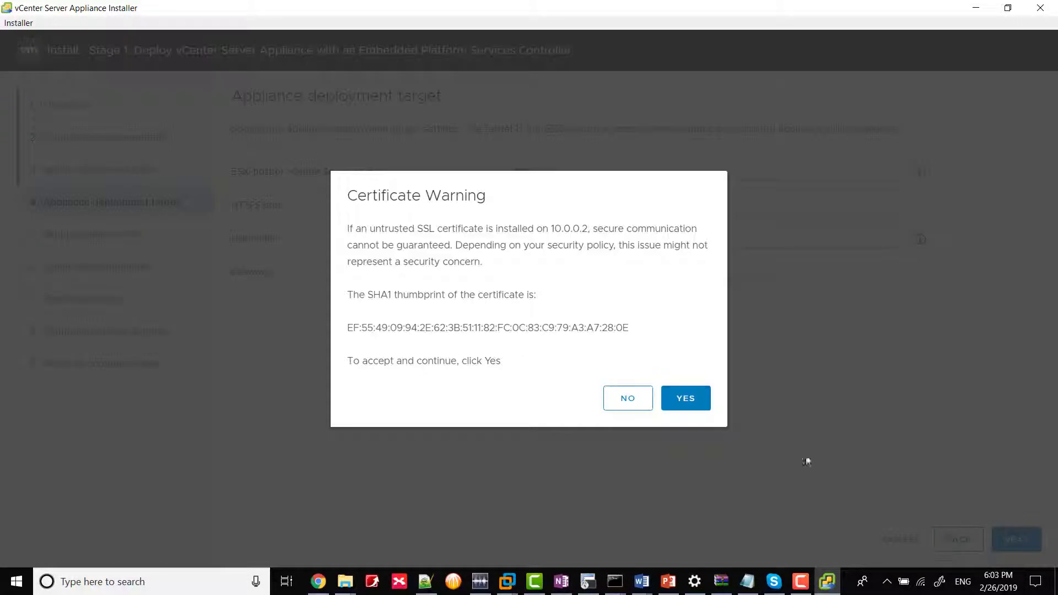
Trust the host certificate and set the appliance VM's root password, keeping Tiny size.
left_click(684, 398)
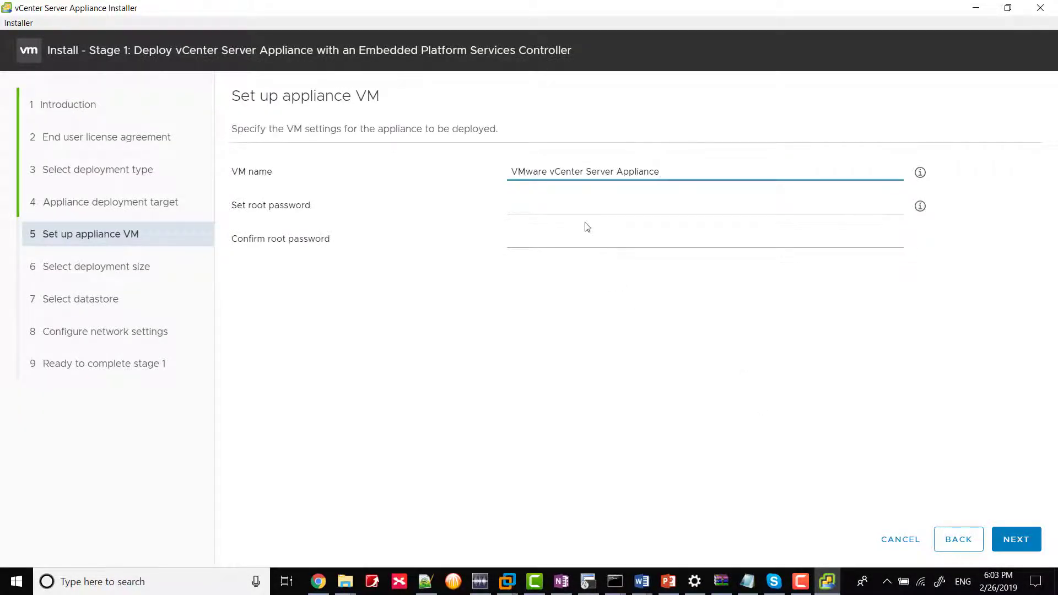
left_click(577, 207)
type("pass")
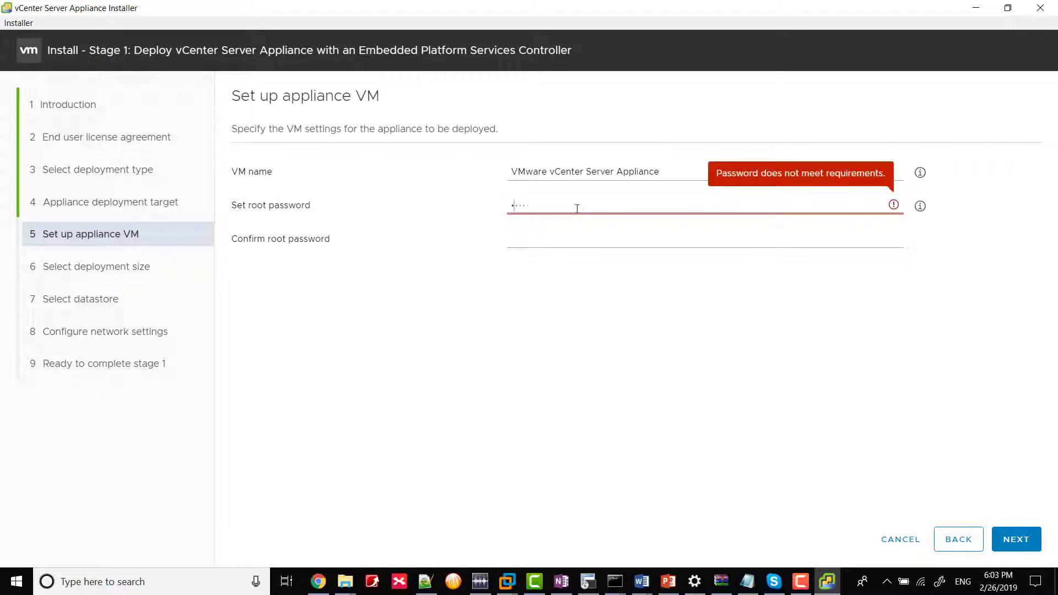
type("wo")
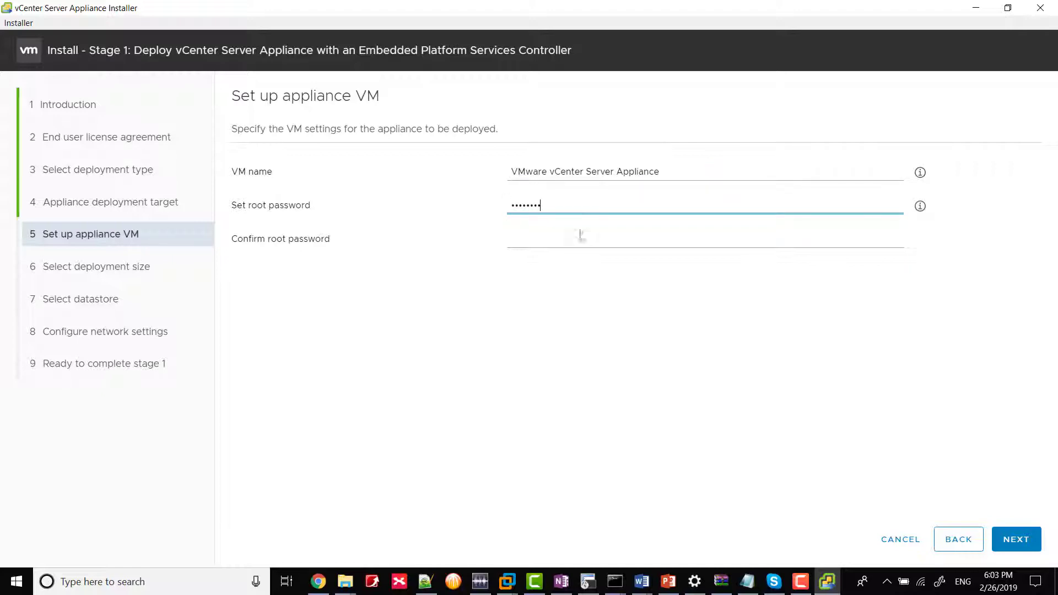
left_click(580, 238)
type("pa")
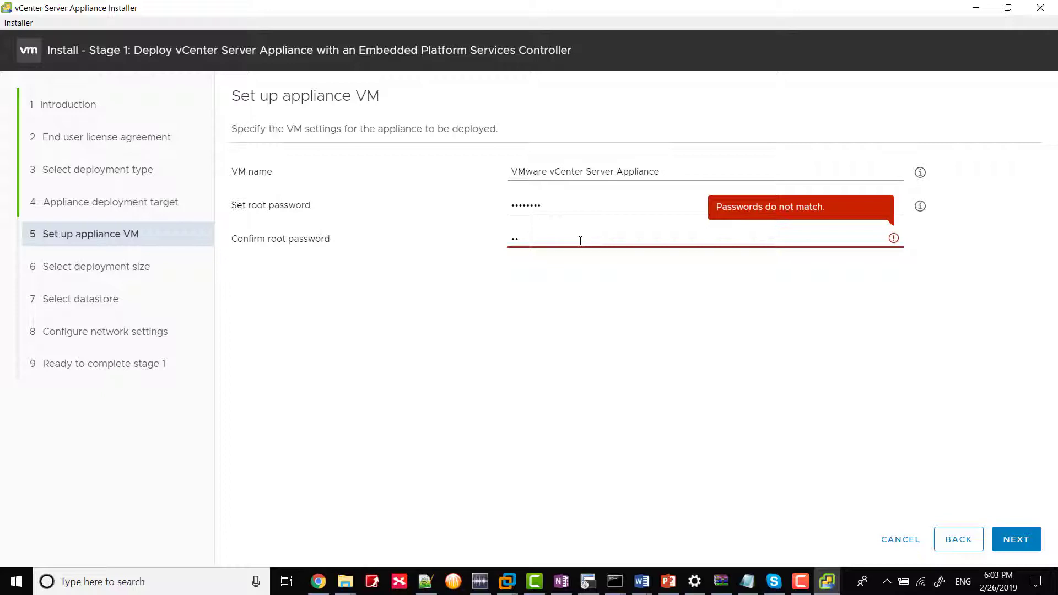
type("rd")
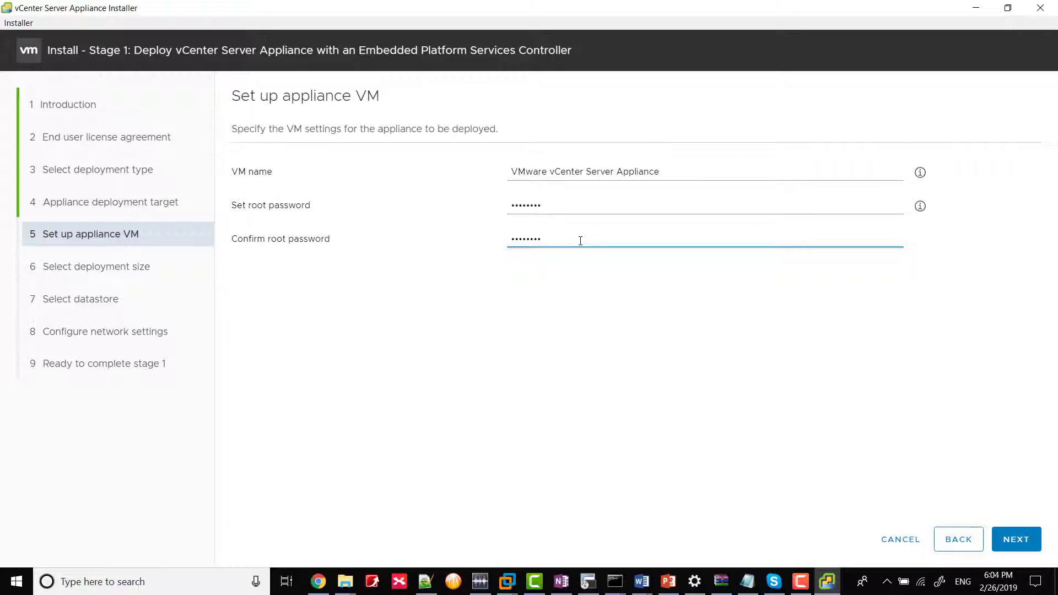
left_click(1016, 539)
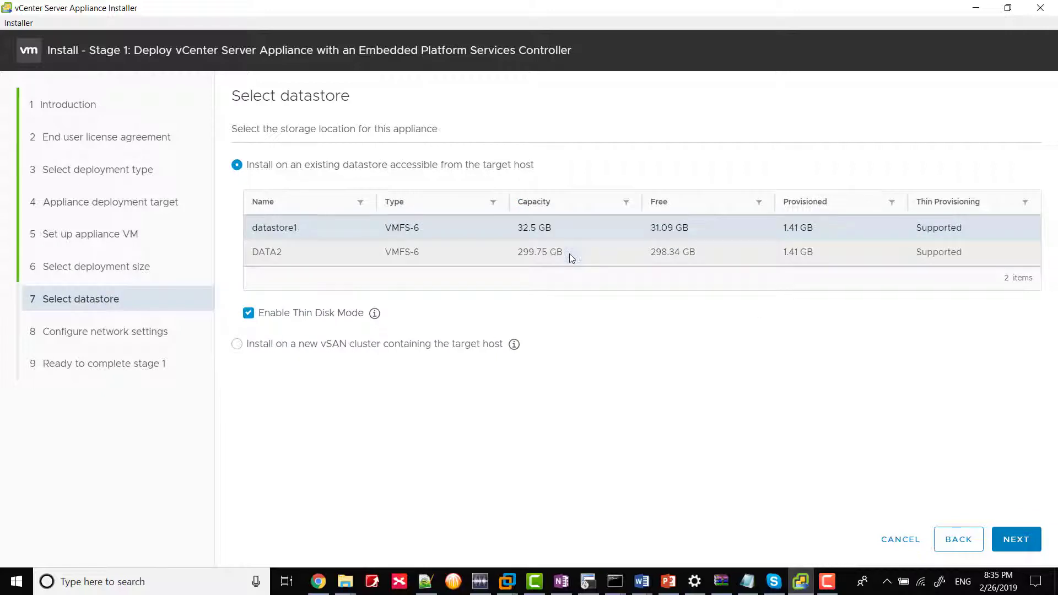
Choose datastore DATA2 as the appliance storage location.
left_click(570, 254)
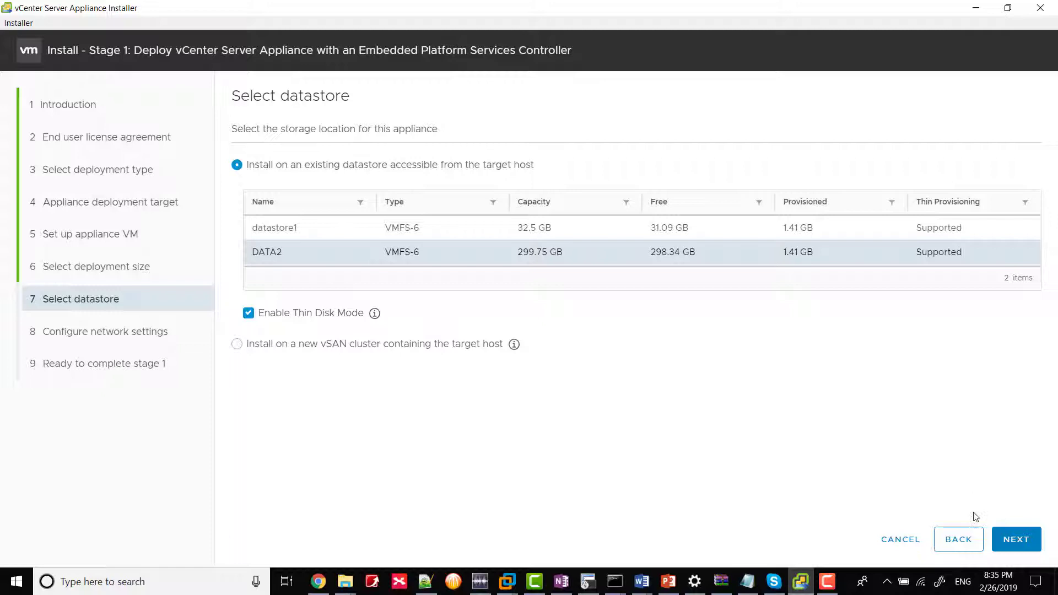
left_click(1015, 538)
type("10.0.0.3")
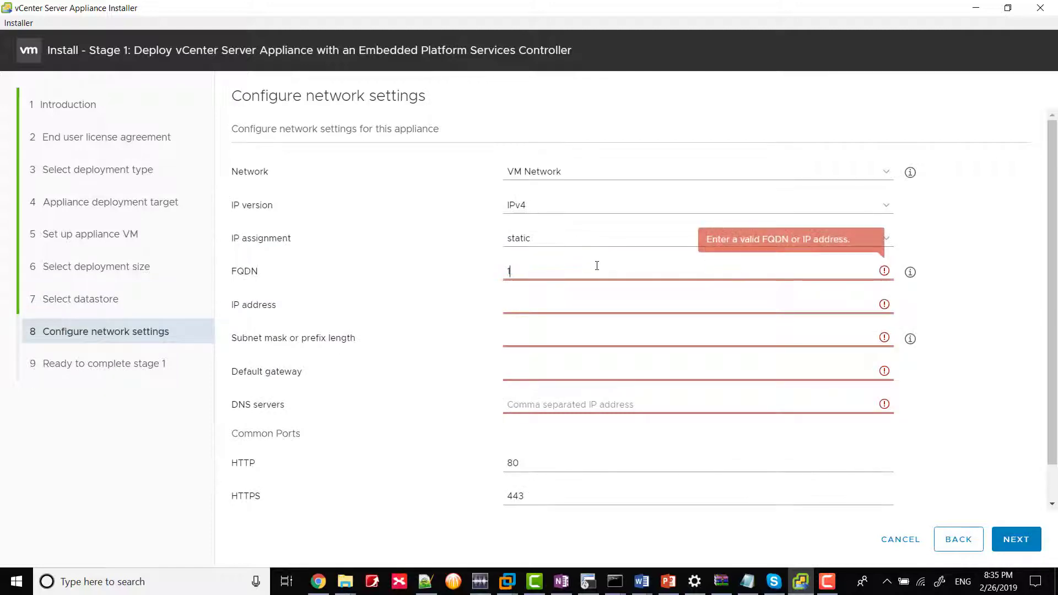
Set static IP 10.0.0.3, prefix 24, gateway 10.0.0.10 and DNS, then deploy Stage 1.
left_click(611, 309)
type("10.0.0.3")
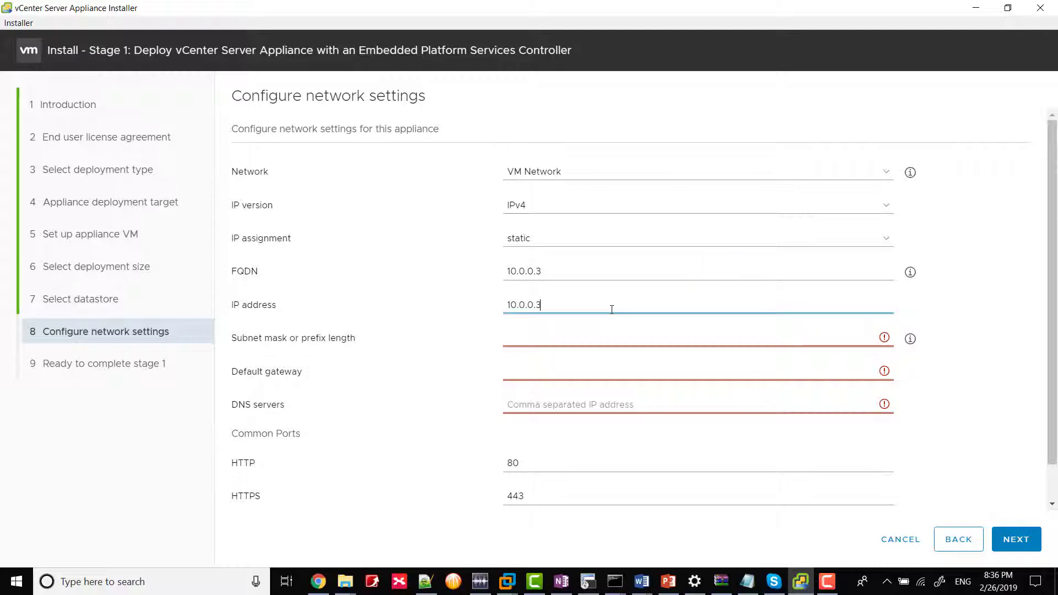
left_click(604, 339)
type("24")
left_click(582, 371)
type("10.0.0.10")
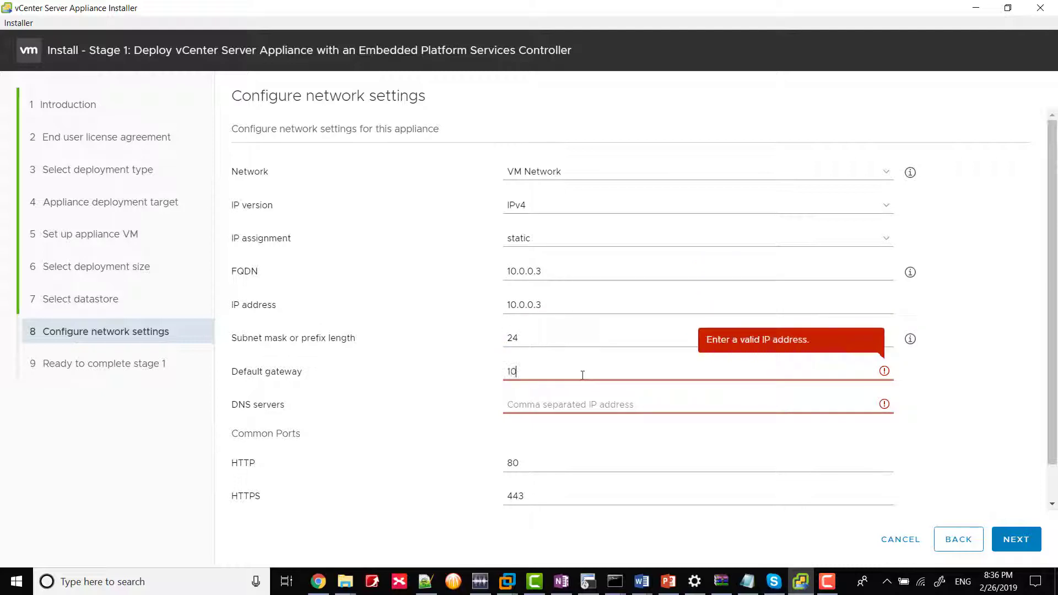
left_click(571, 407)
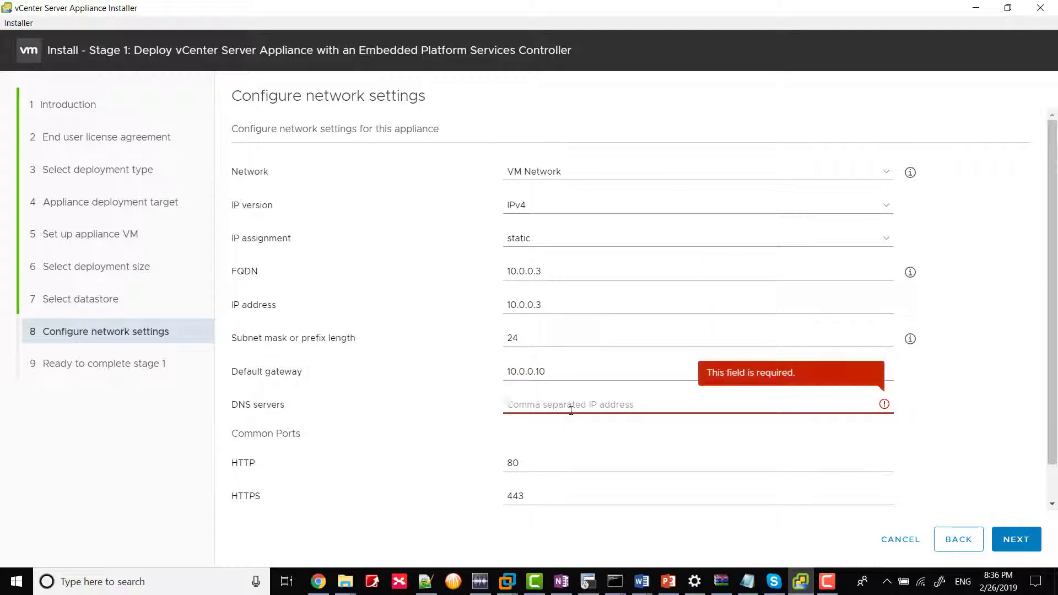
type("10.0.0.")
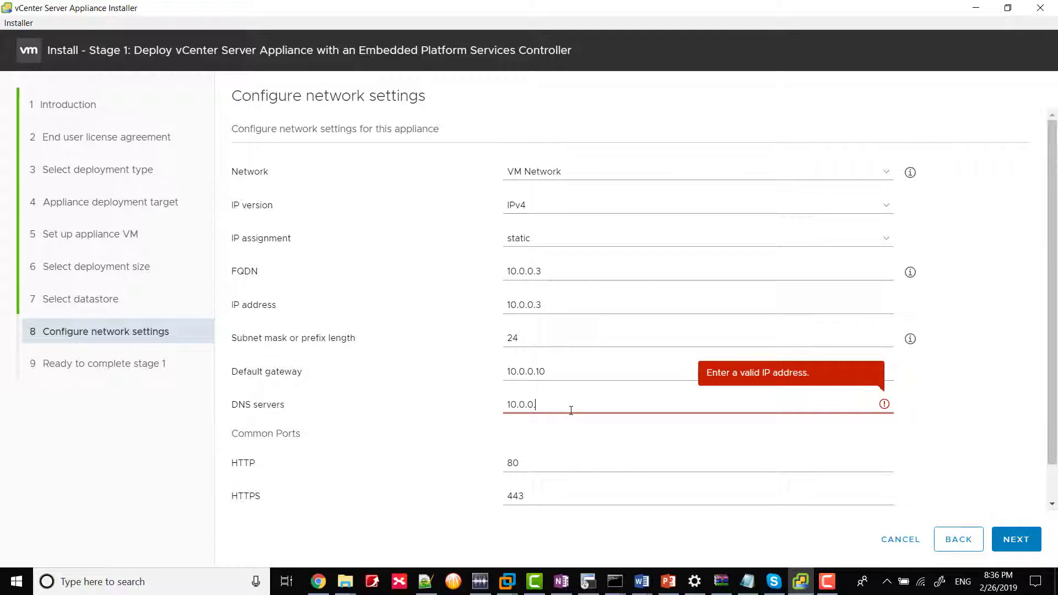
type("1")
left_click(1016, 539)
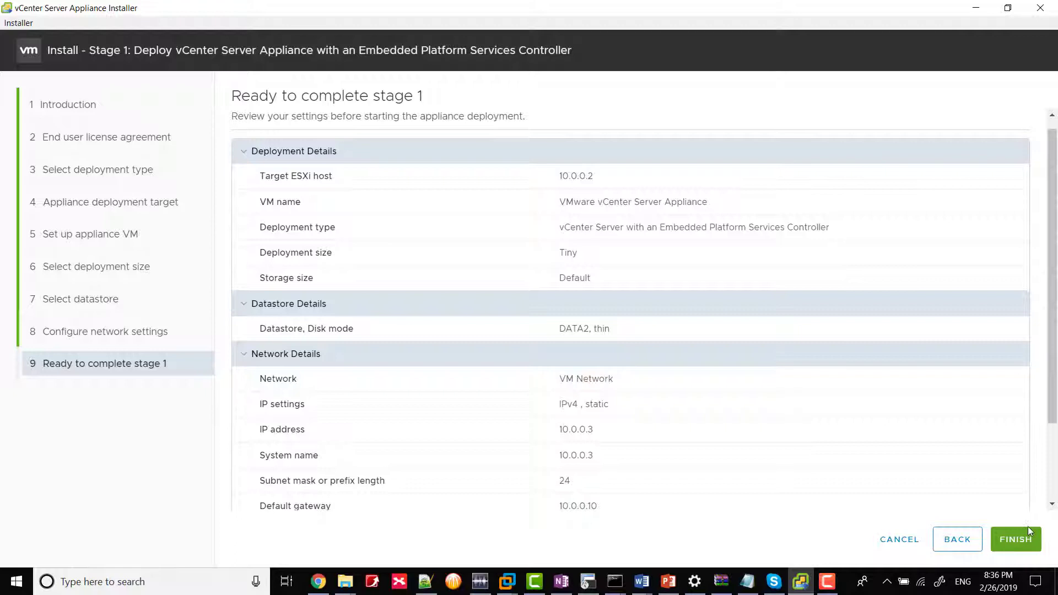
left_click(1016, 539)
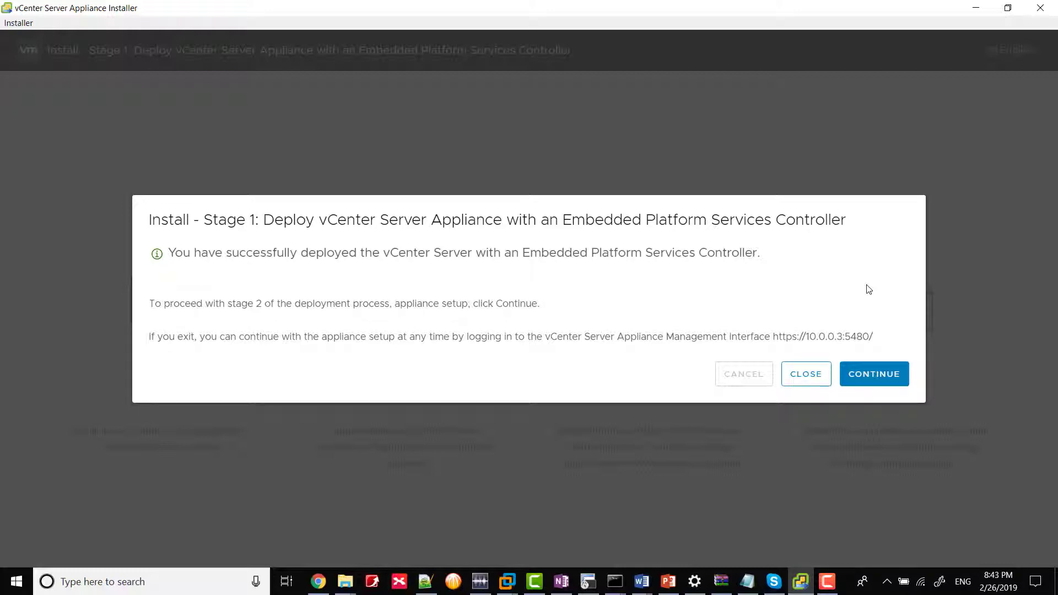
Begin Stage 2 setup with SSH access enabled on the appliance.
left_click(874, 375)
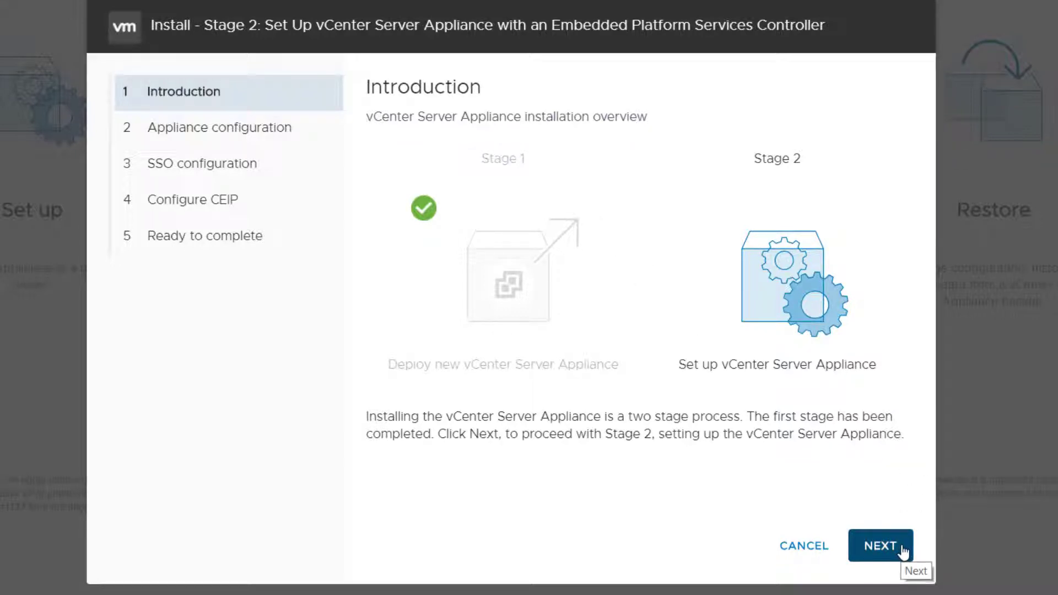
left_click(880, 545)
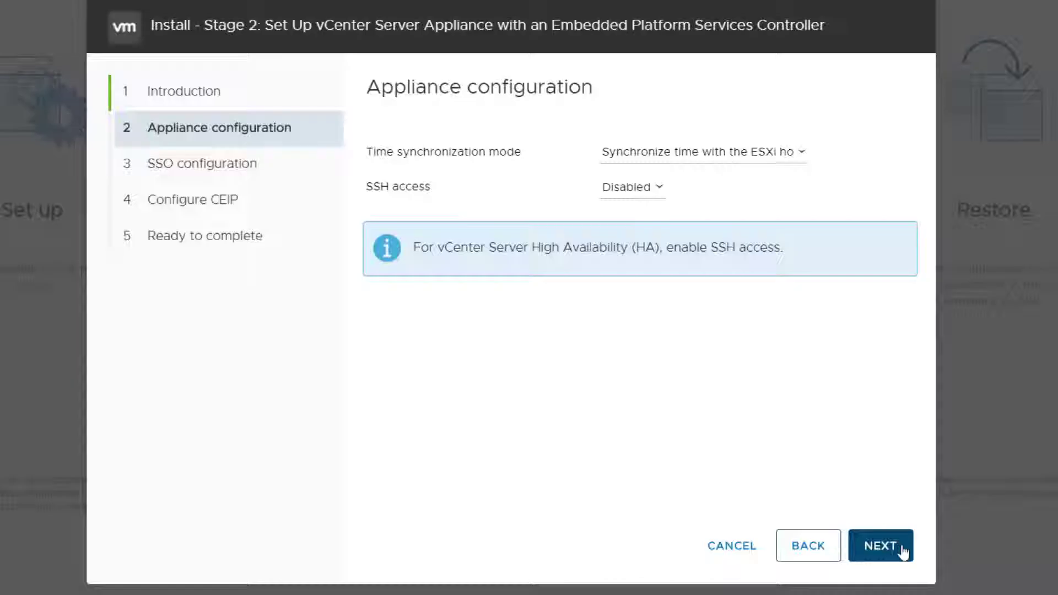
left_click(632, 187)
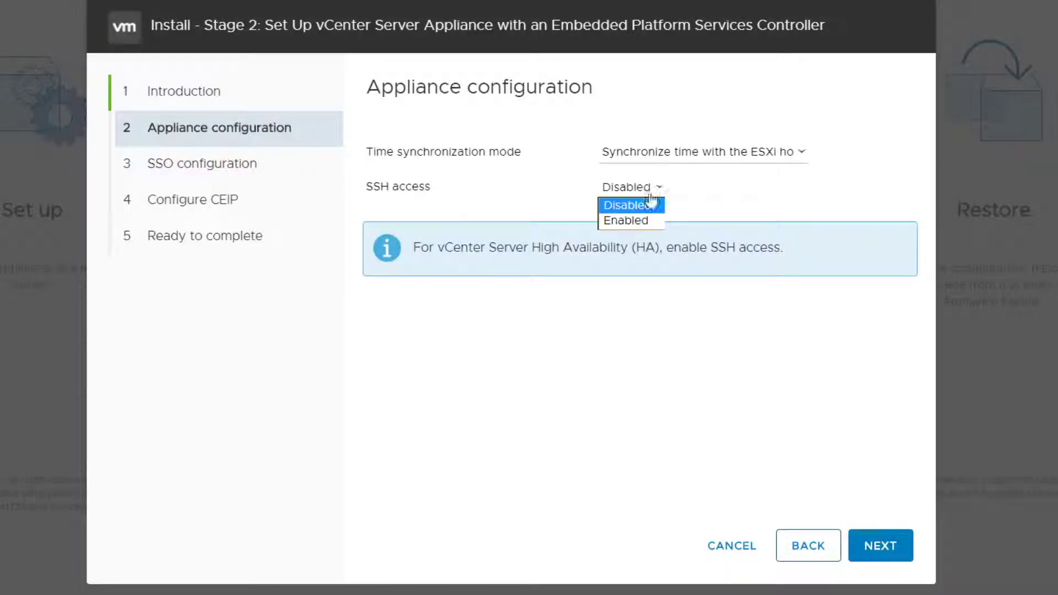
left_click(628, 221)
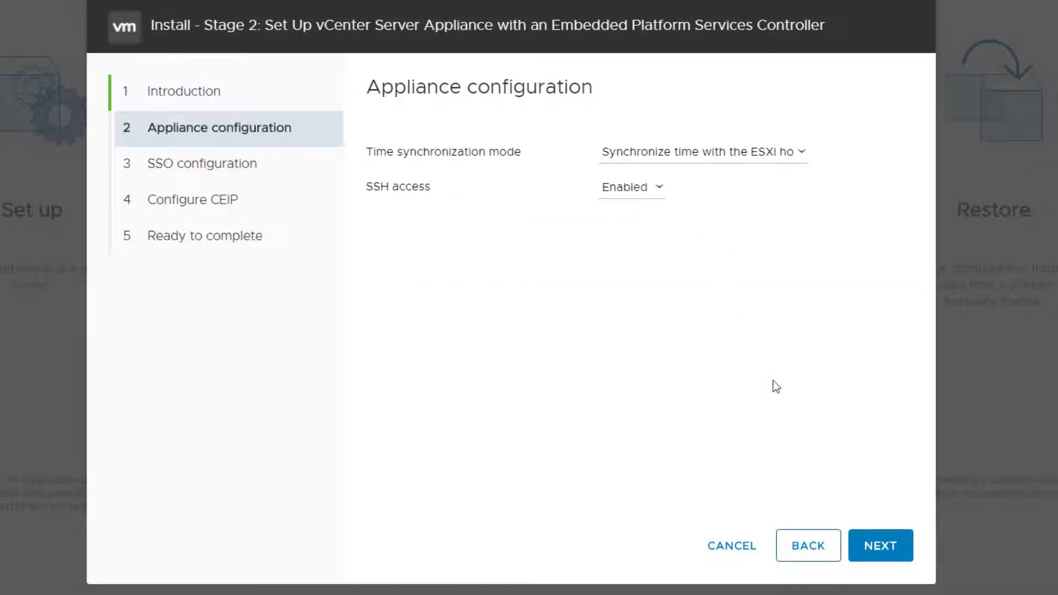
left_click(880, 546)
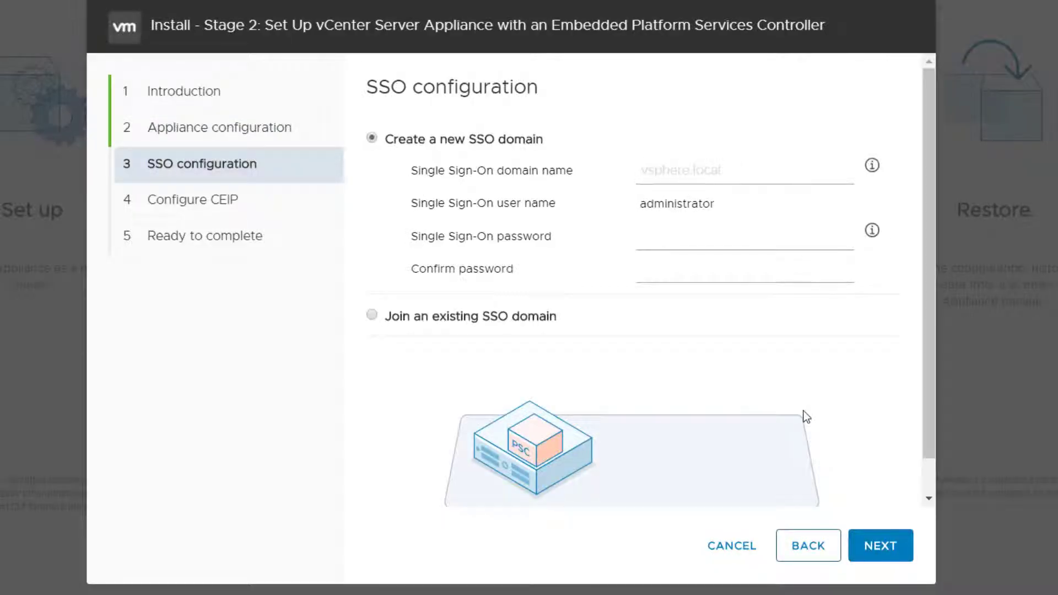
type("test.loc")
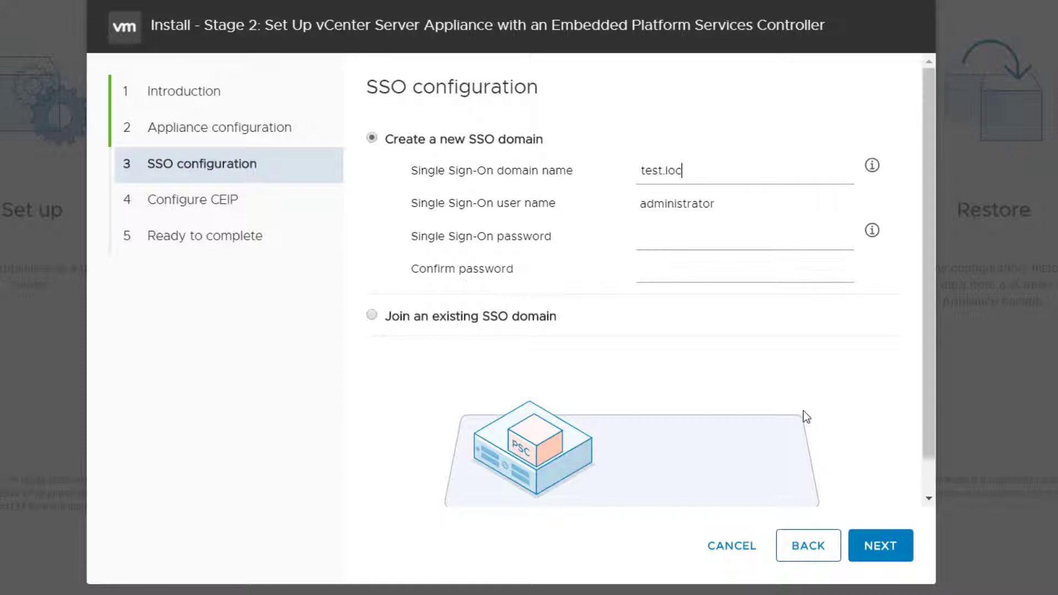
type("al")
Create SSO domain test.local with a confirmed administrator password.
left_click(699, 243)
type("passwo")
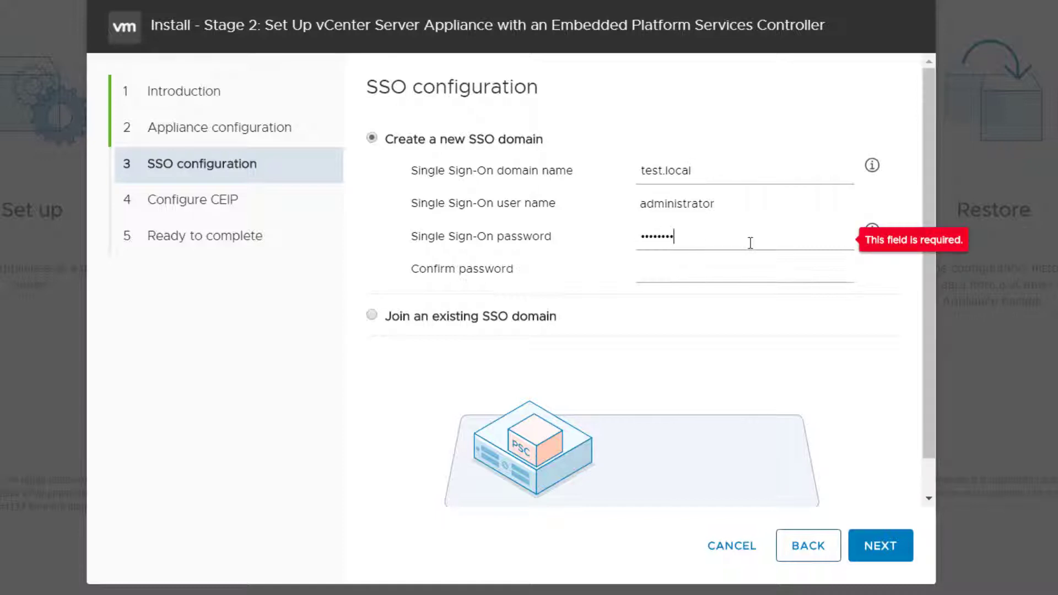
key("Tab")
type("password")
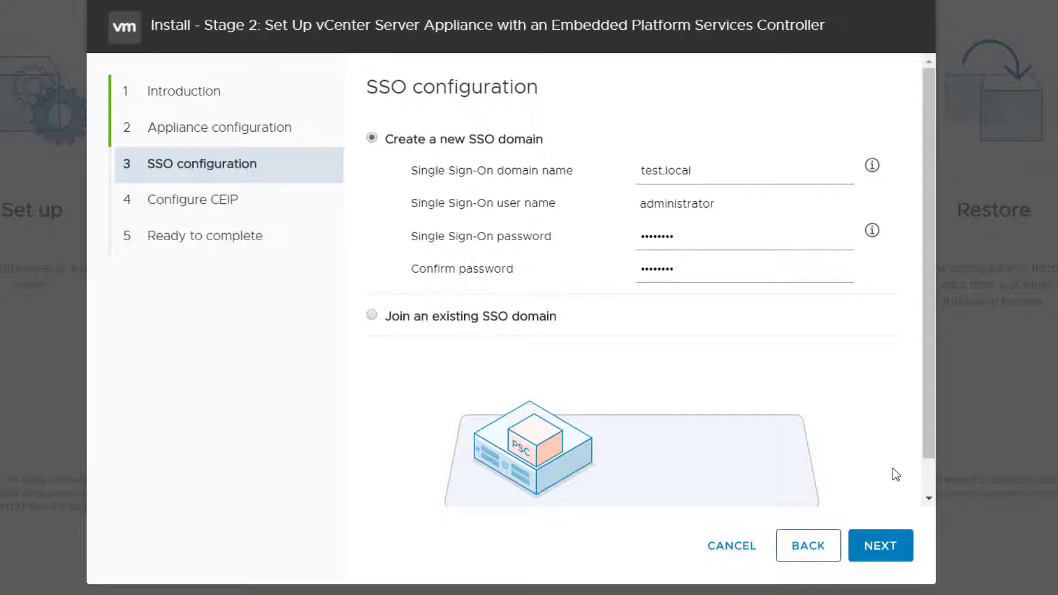
left_click(880, 545)
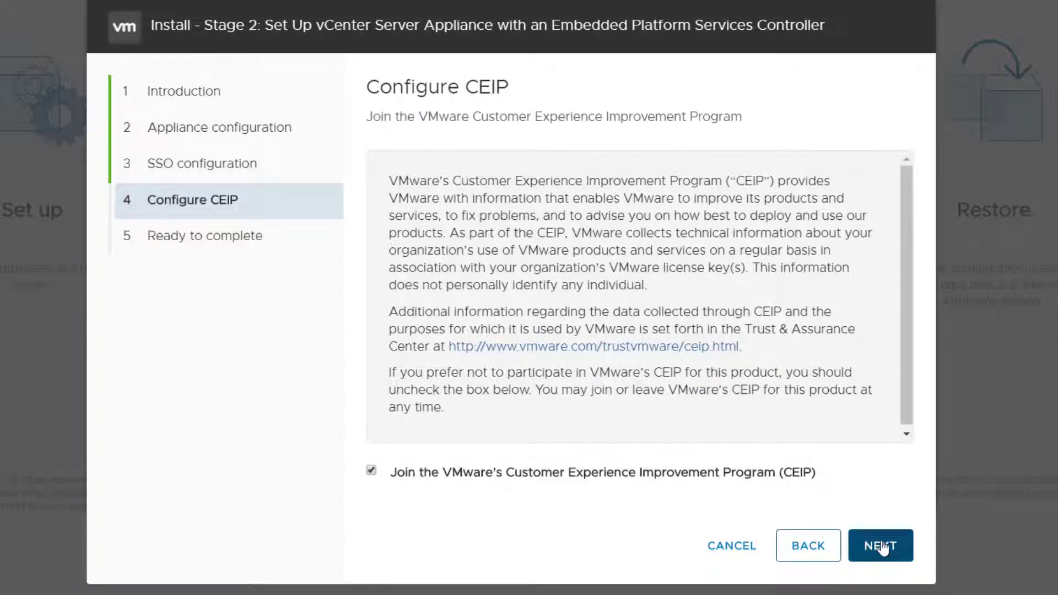
Keep CEIP opted in and finish Stage 2, confirming the unstoppable install.
left_click(880, 545)
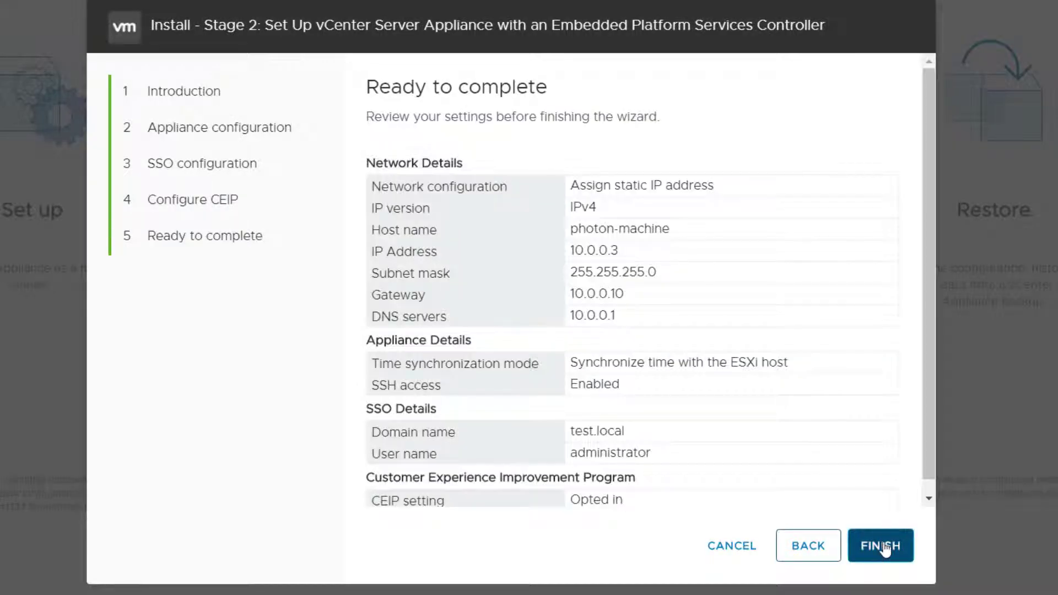
left_click(886, 547)
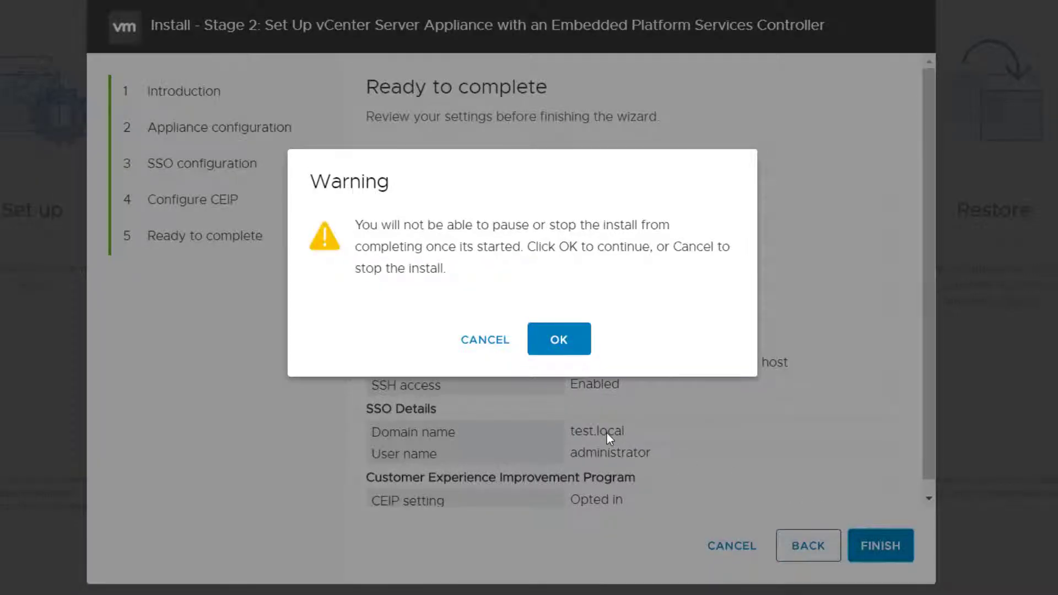
left_click(558, 340)
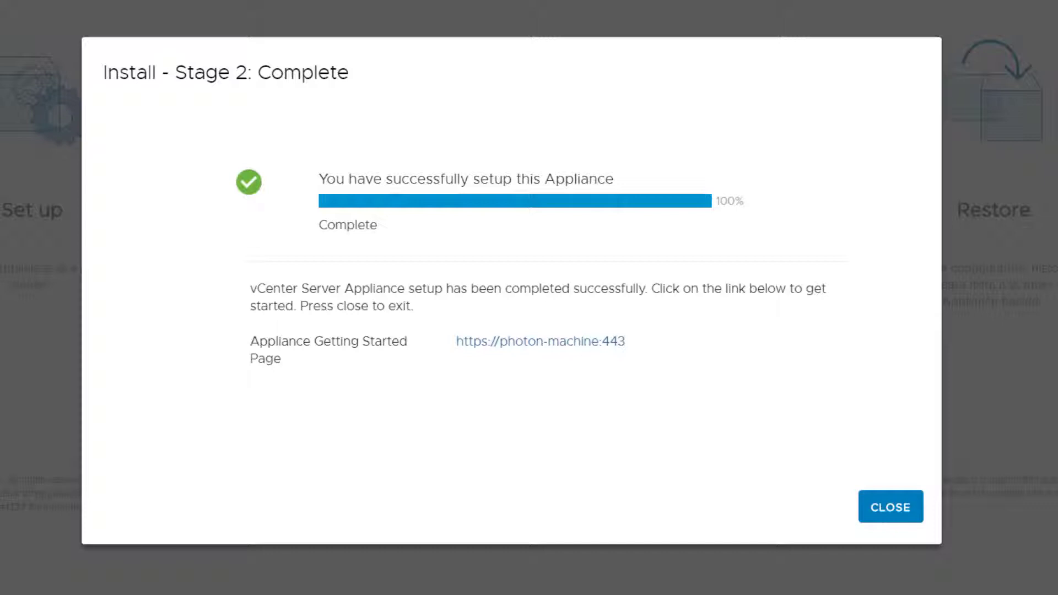
type(".0.3")
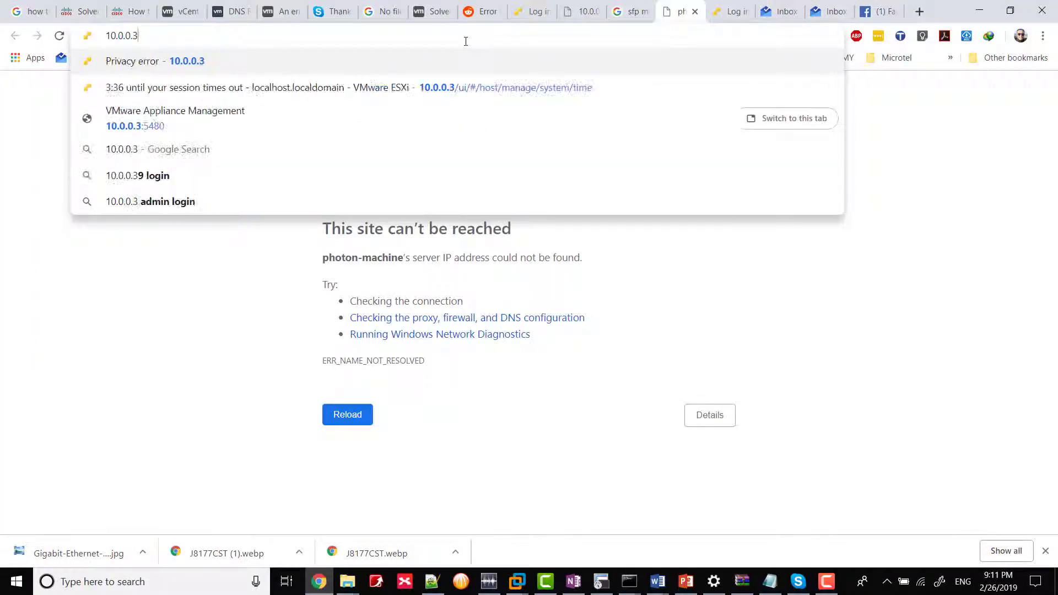
Load 10.0.0.3 in Chrome and proceed past the untrusted certificate warning.
key("Return")
left_click(374, 413)
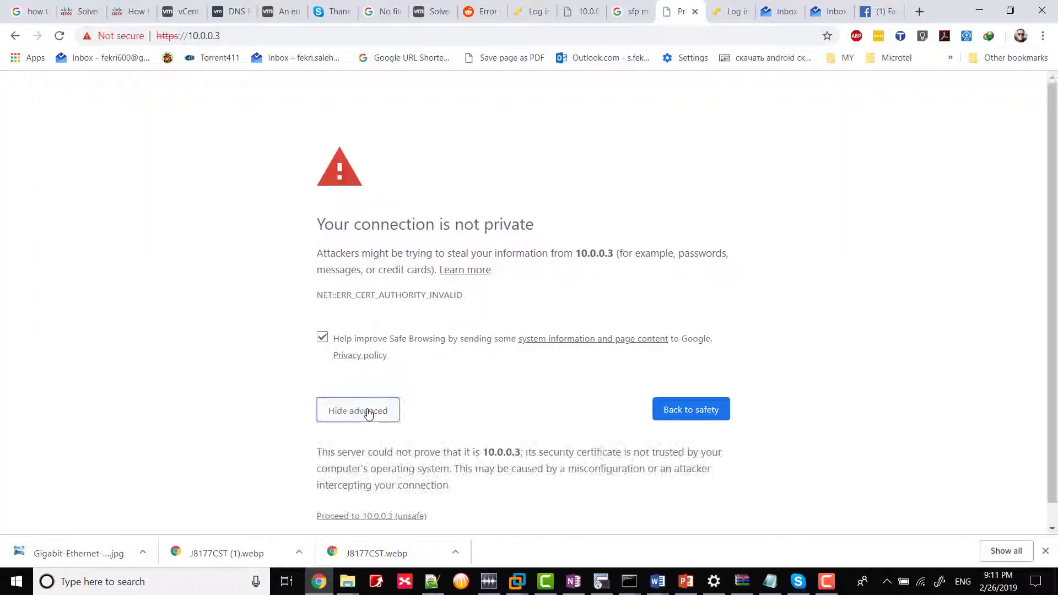
left_click(378, 515)
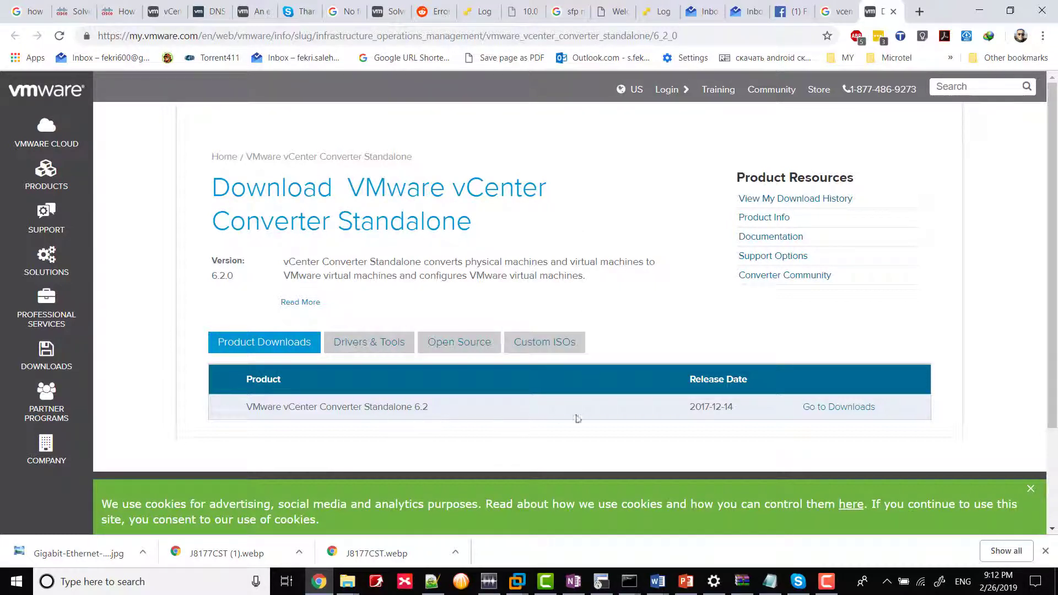
Accept the EULA and download the Converter Standalone 6.2.0.1 installer.
left_click(839, 406)
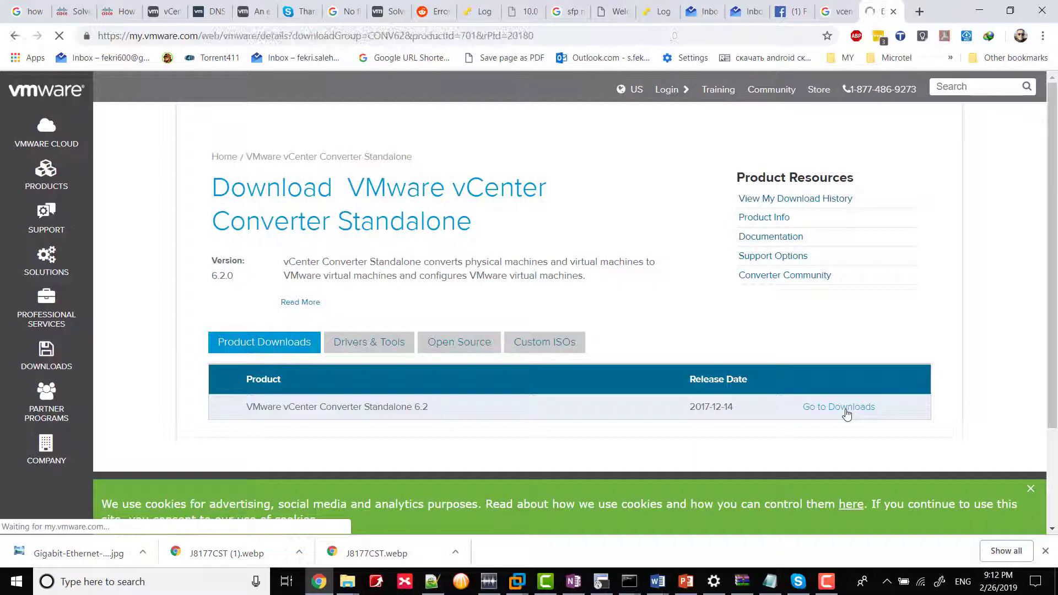
scroll(767, 377, "down", 1)
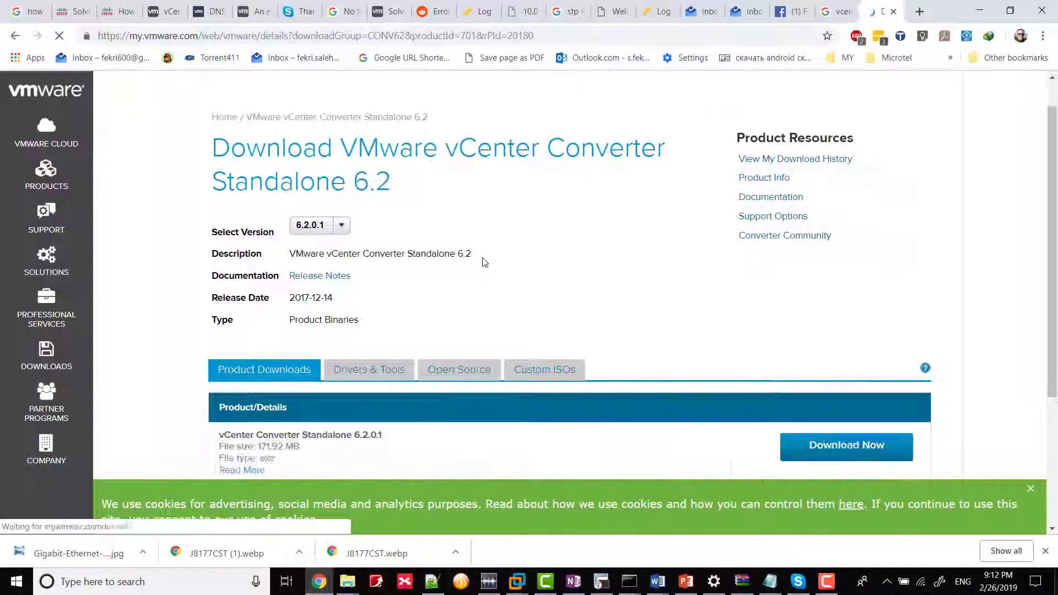
left_click(846, 416)
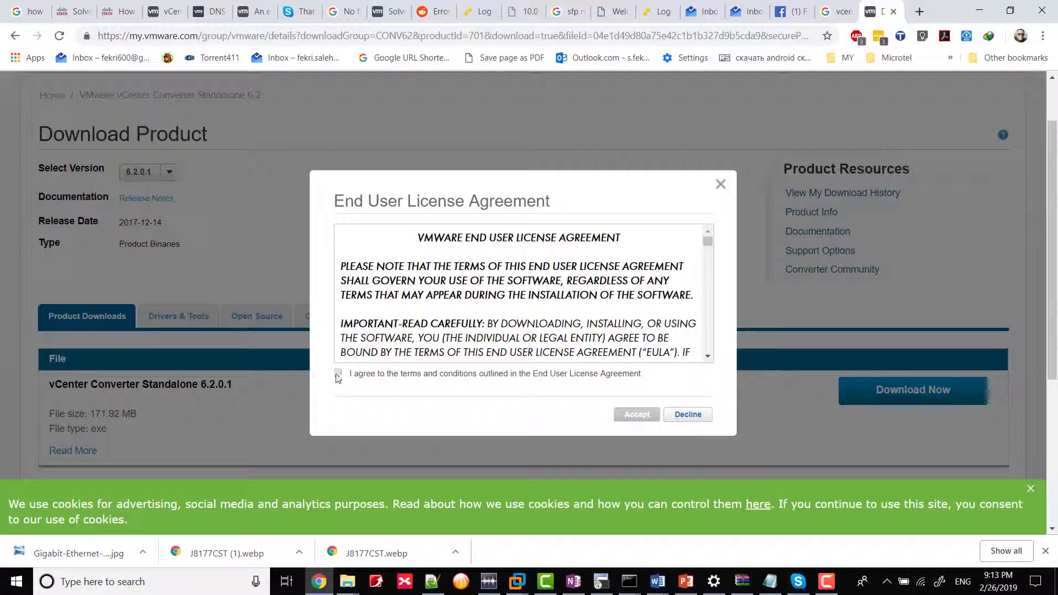
left_click(337, 374)
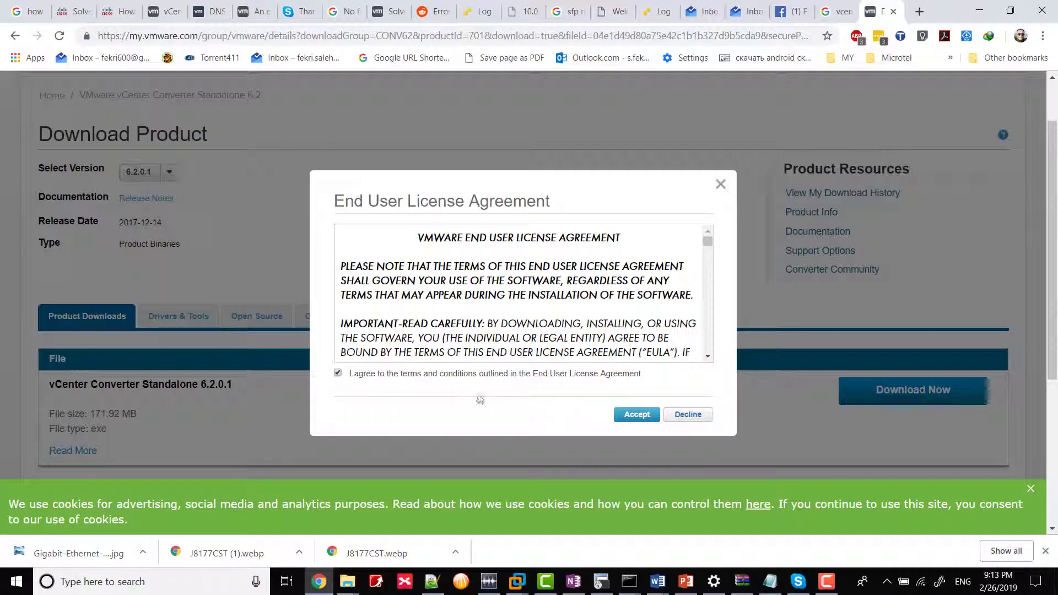
left_click(636, 414)
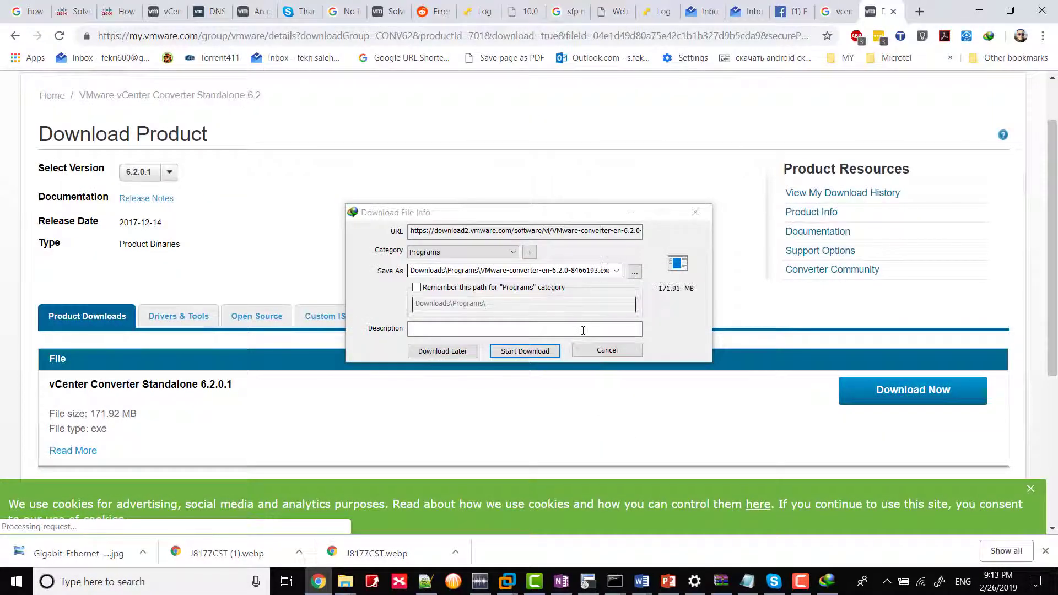
left_click(529, 349)
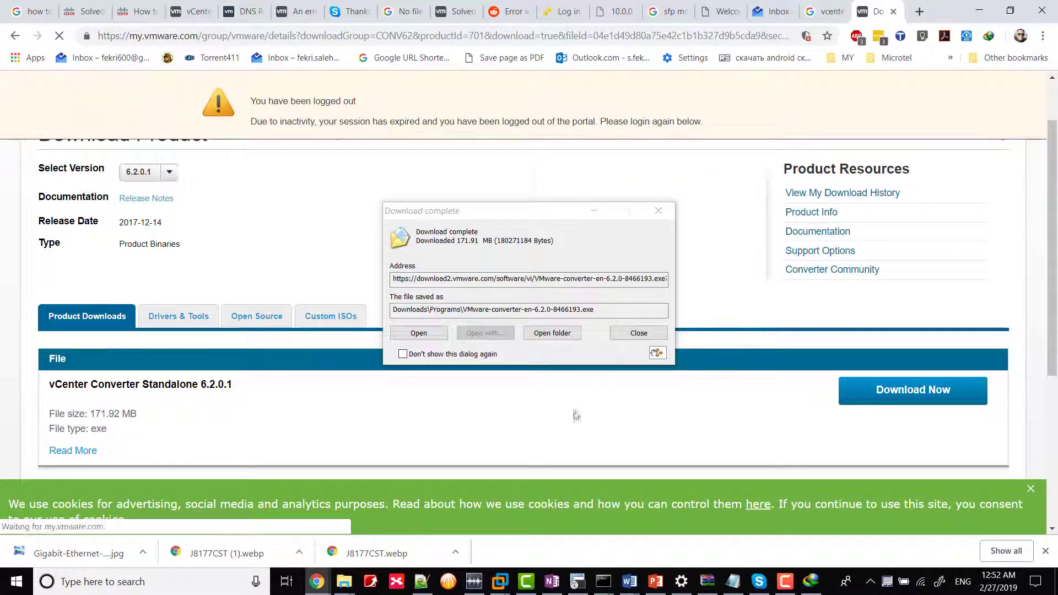
Install Converter Standalone with default settings and launch its client.
left_click(418, 333)
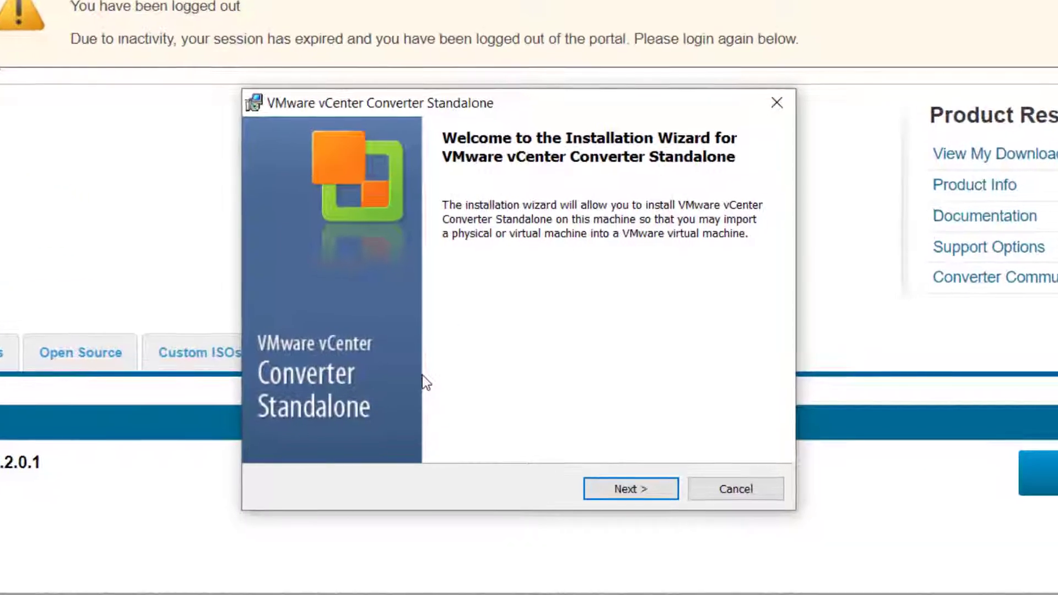
key("Return")
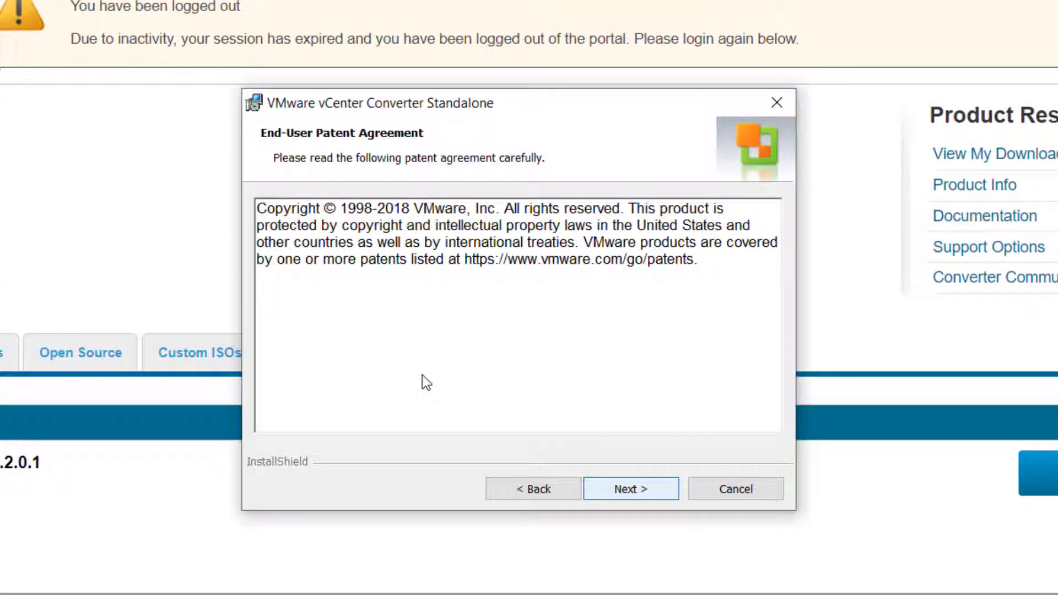
key("Return")
key("Up")
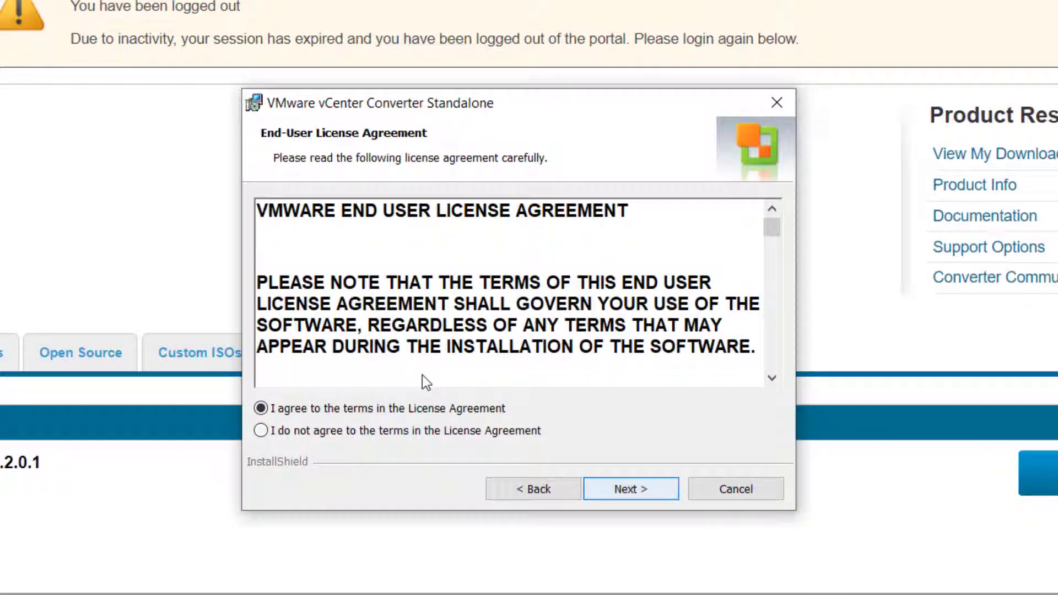
key("Return")
key("Return")
key("Return")
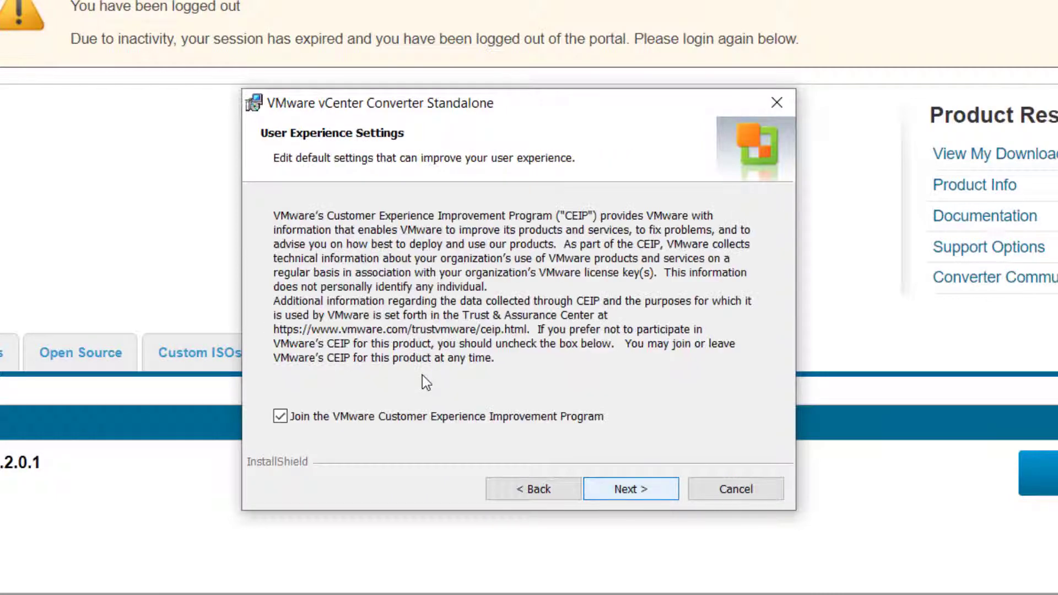
key("Return")
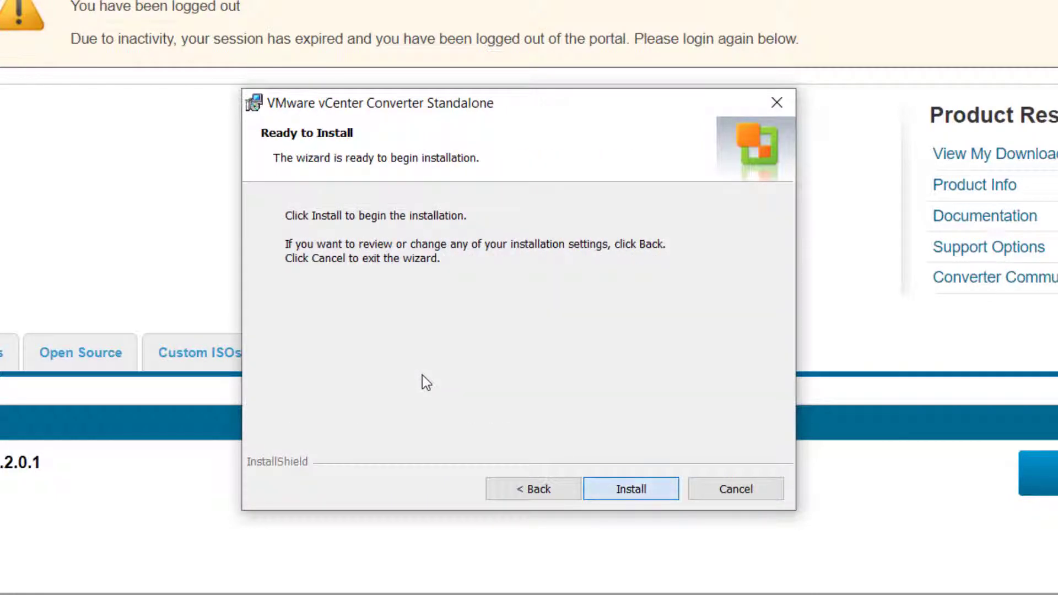
key("Return")
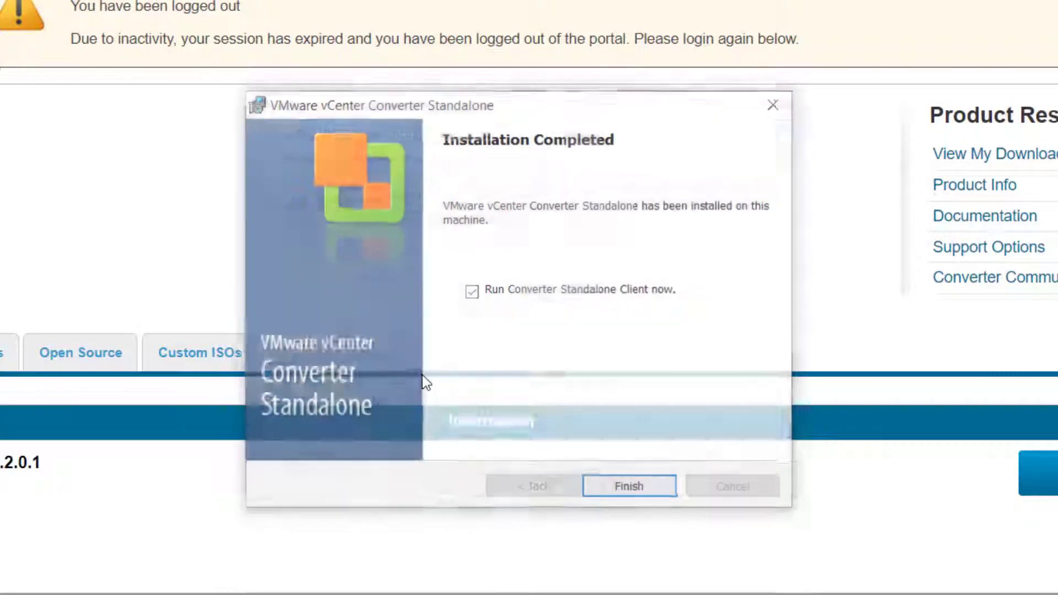
key("Return")
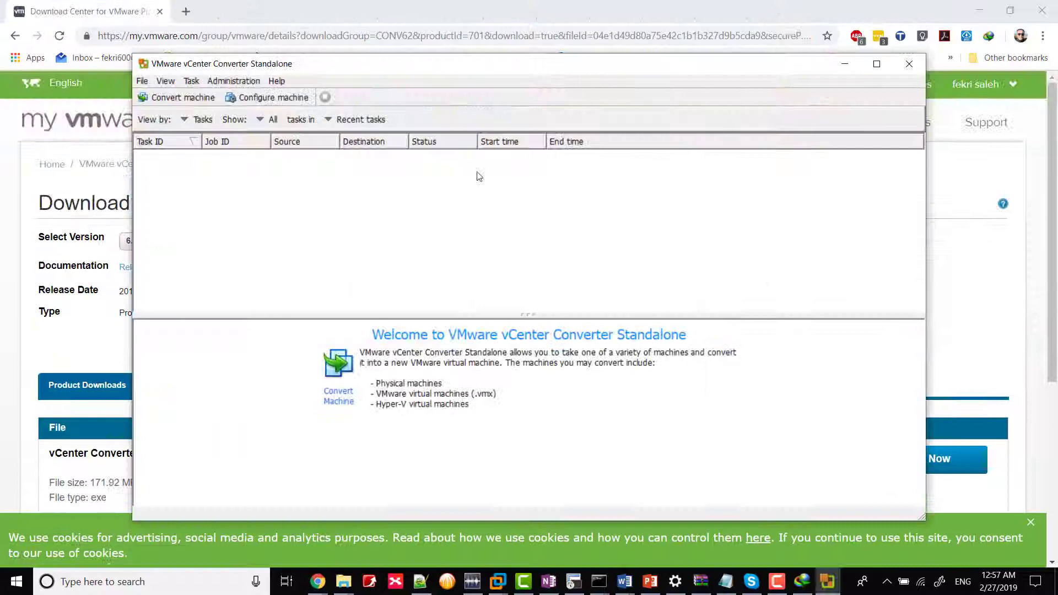
Log in to ESXi host 10.0.0.2 and shut down the vCenter Server Appliance VM.
double_click(502, 73)
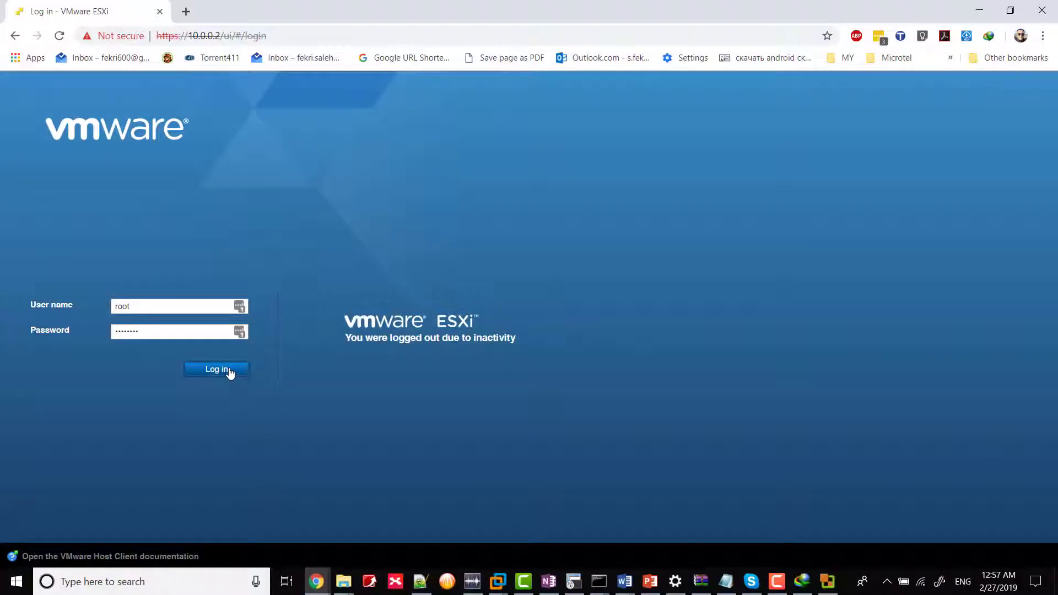
left_click(217, 369)
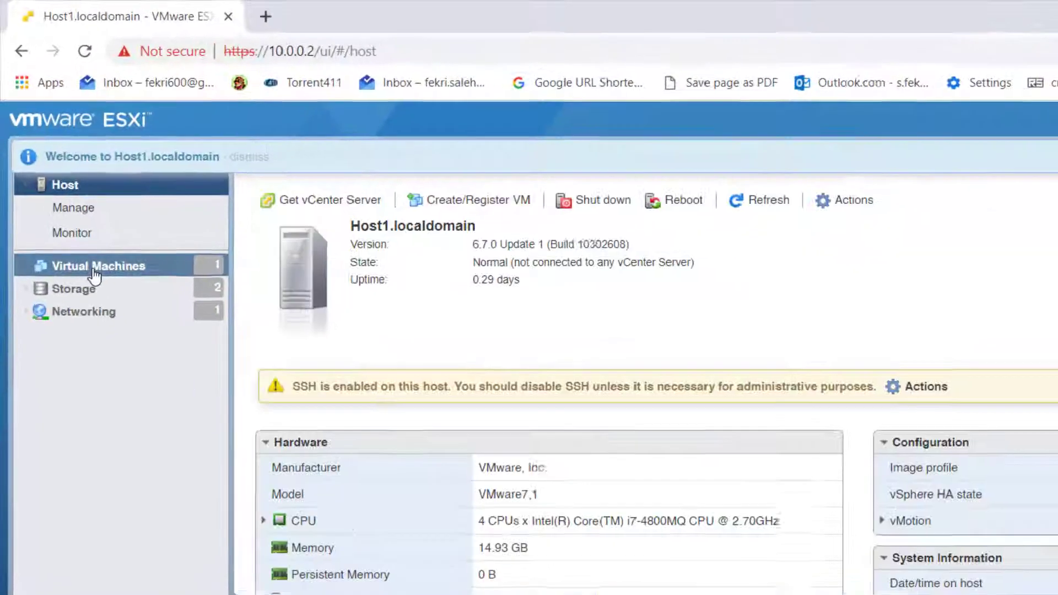
left_click(94, 269)
left_click(277, 266)
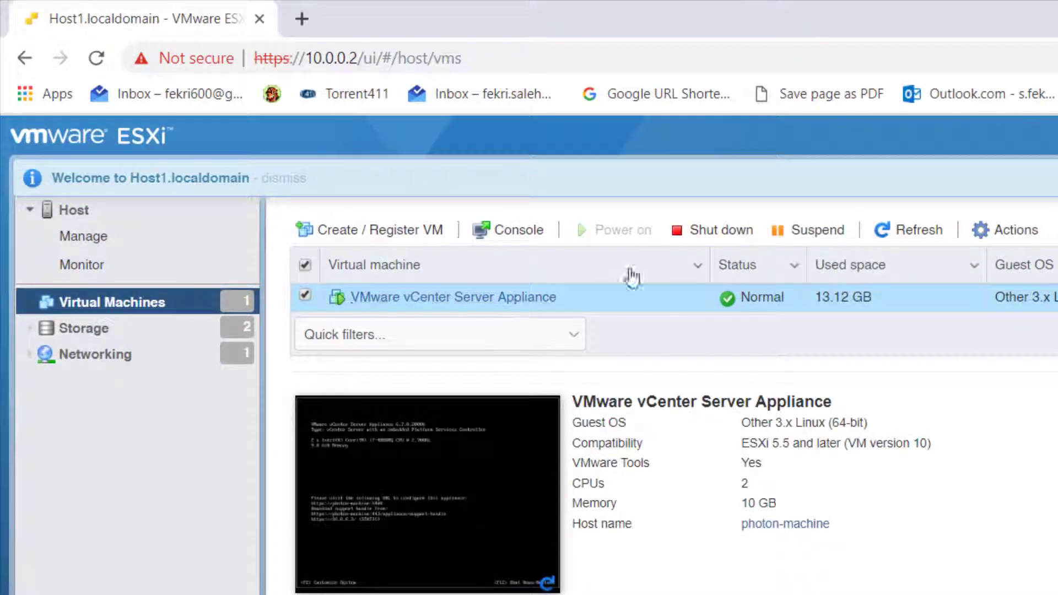
left_click(711, 230)
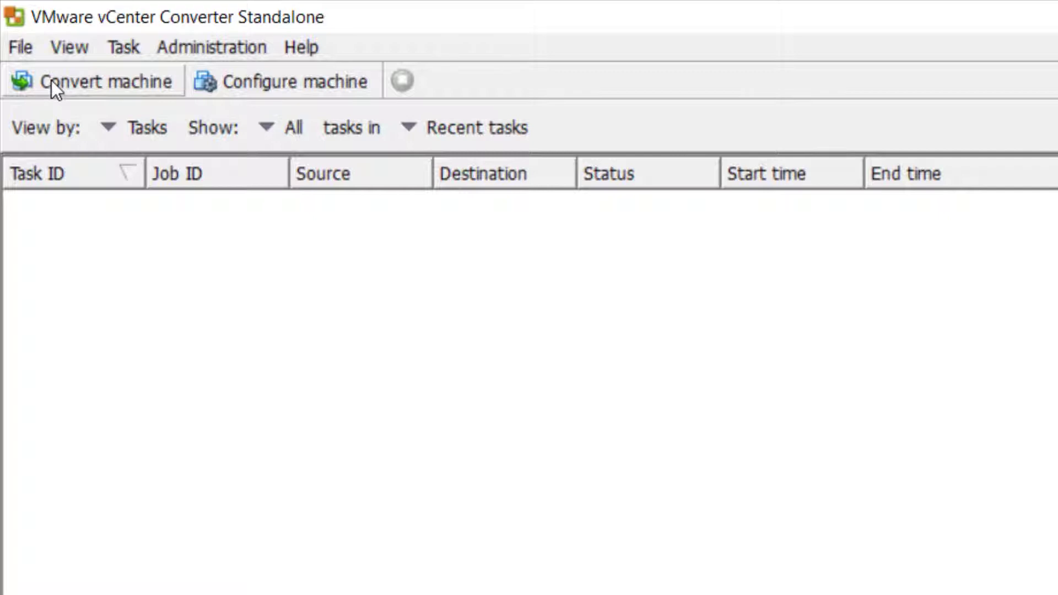
Start a new conversion from powered-off ESXi host 10.0.0.2 with root credentials.
left_click(51, 80)
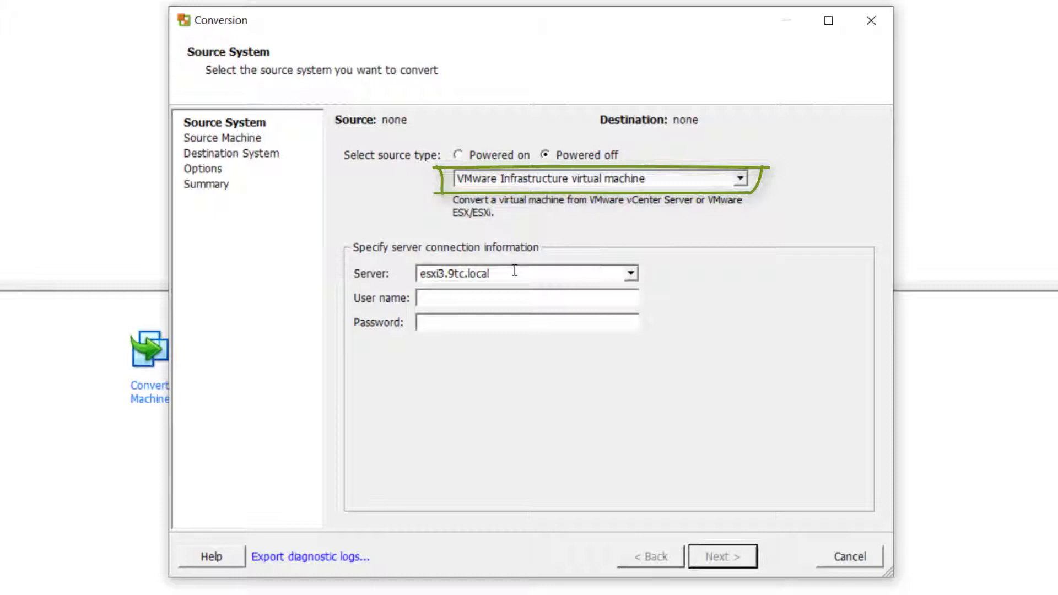
left_click_drag(514, 273, 341, 273)
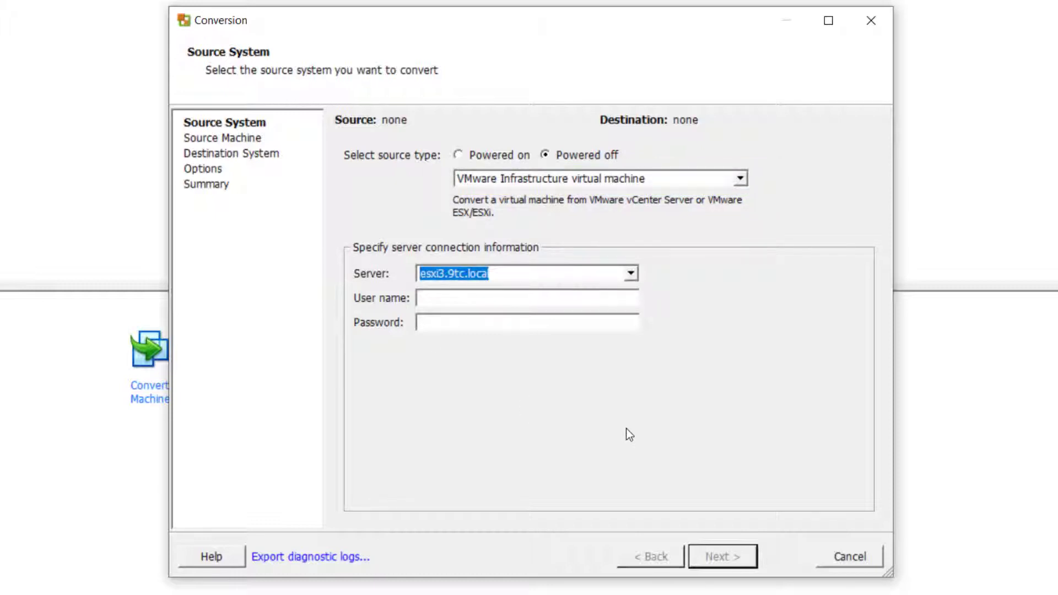
type("10.0.0.2")
left_click(540, 297)
type("root")
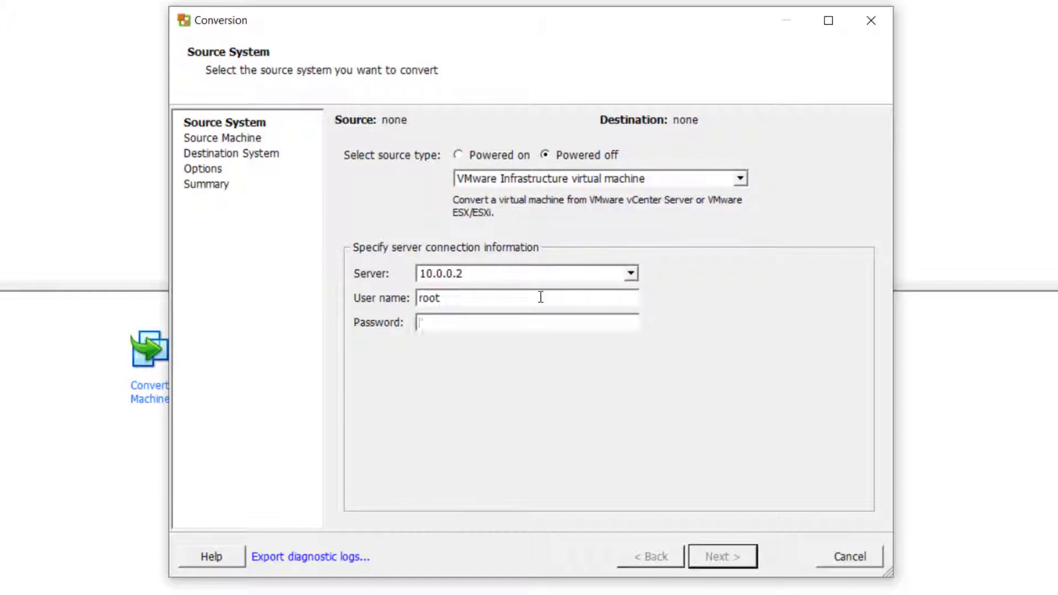
type("**")
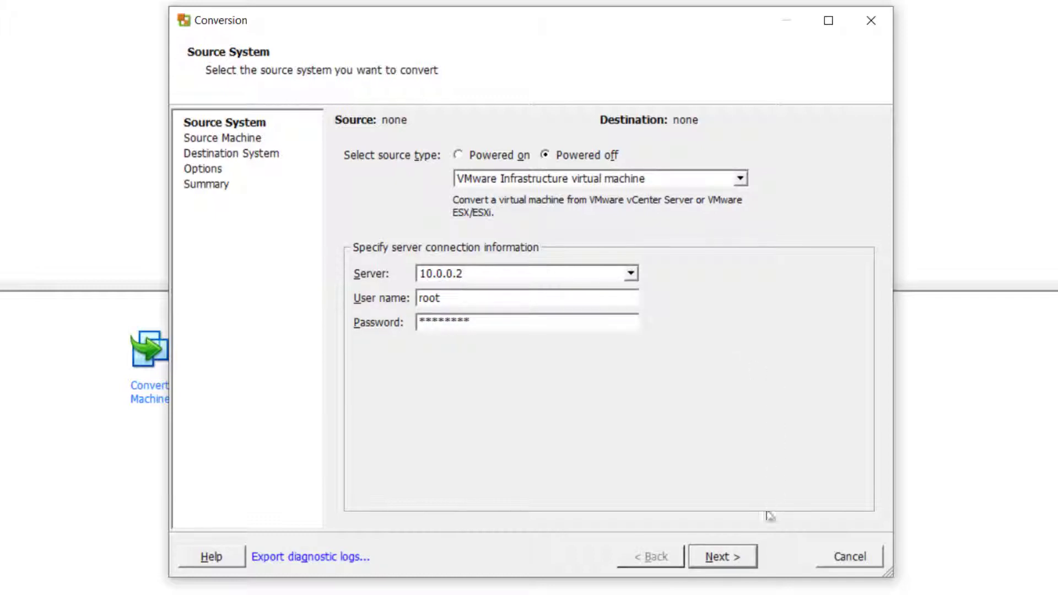
left_click(734, 550)
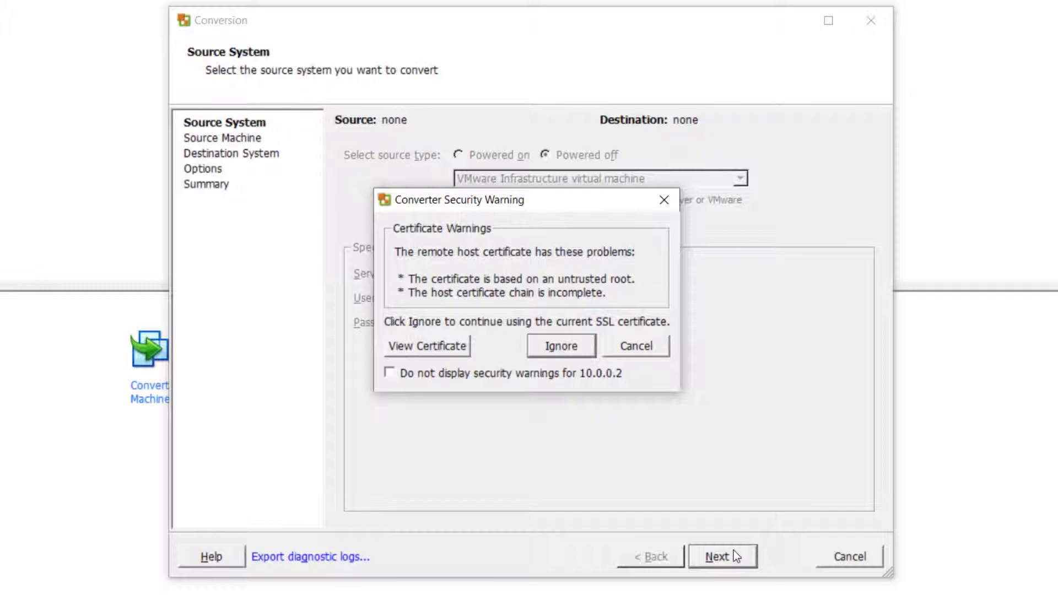
Accept the host certificate and choose the vCenter Server Appliance VM as the source.
left_click(561, 346)
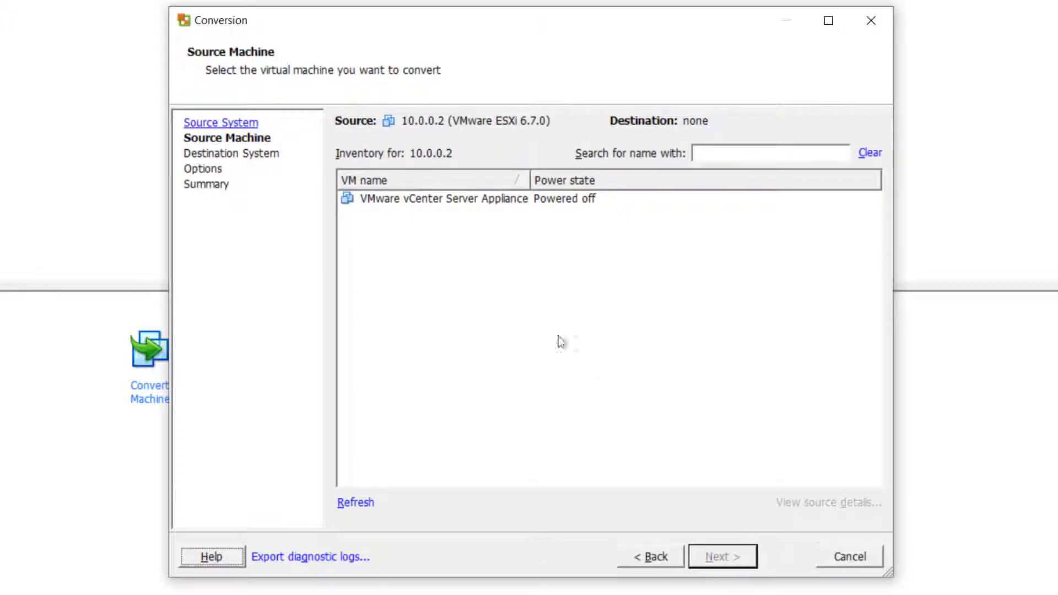
left_click(473, 199)
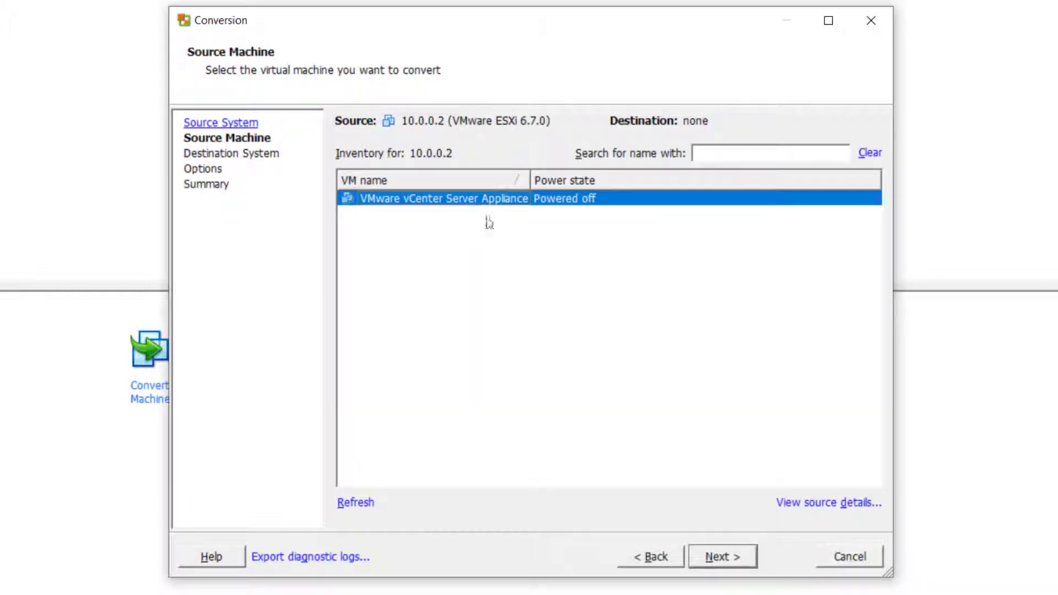
left_click(725, 554)
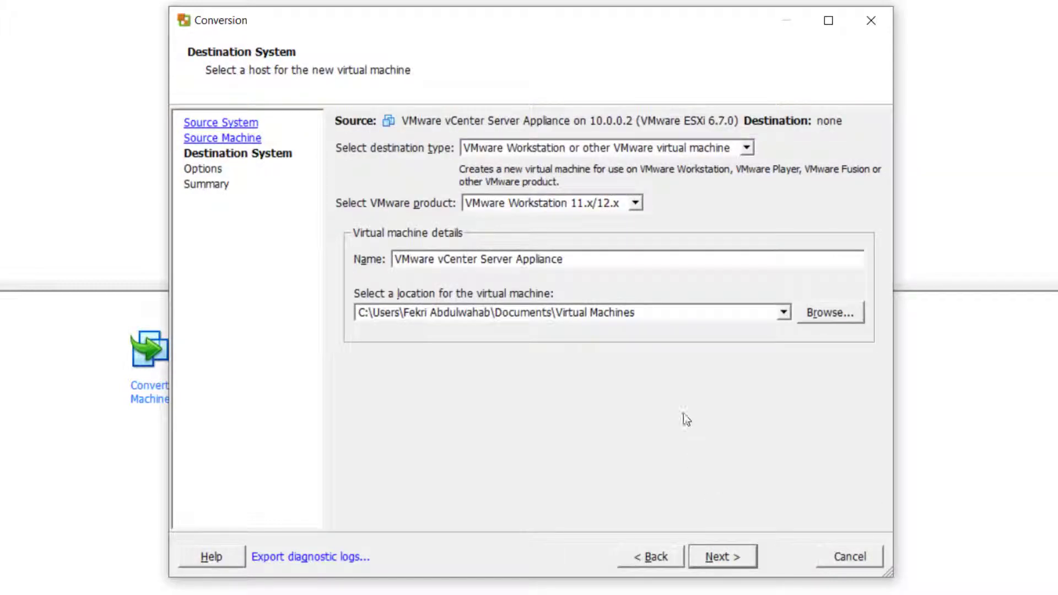
Name the destination Workstation VM VCSA6.7 and run the conversion with default options.
key("shift+Tab")
type("V")
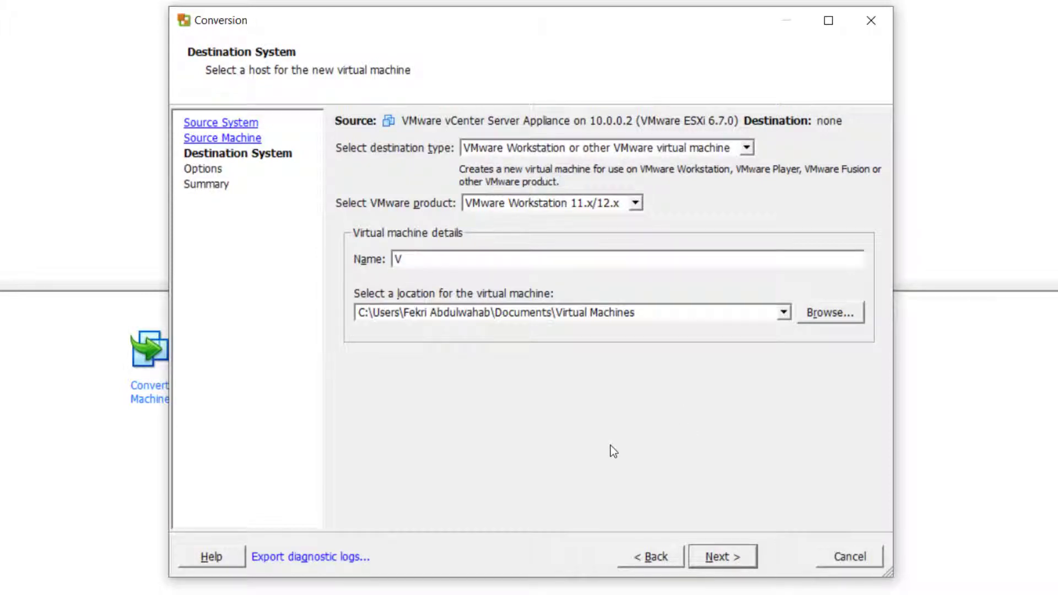
left_click(727, 554)
left_click(726, 554)
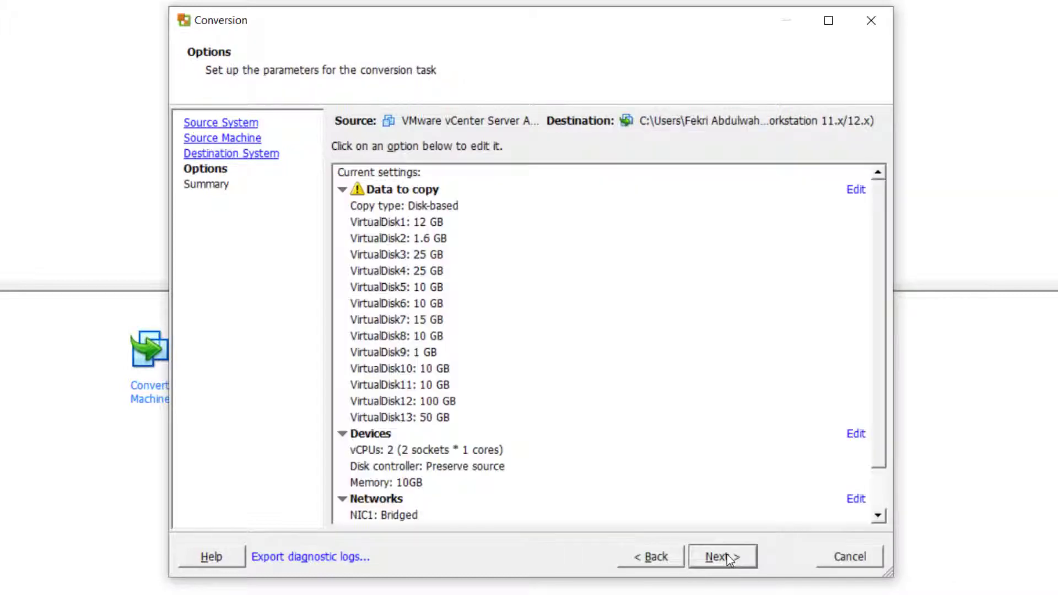
left_click(726, 555)
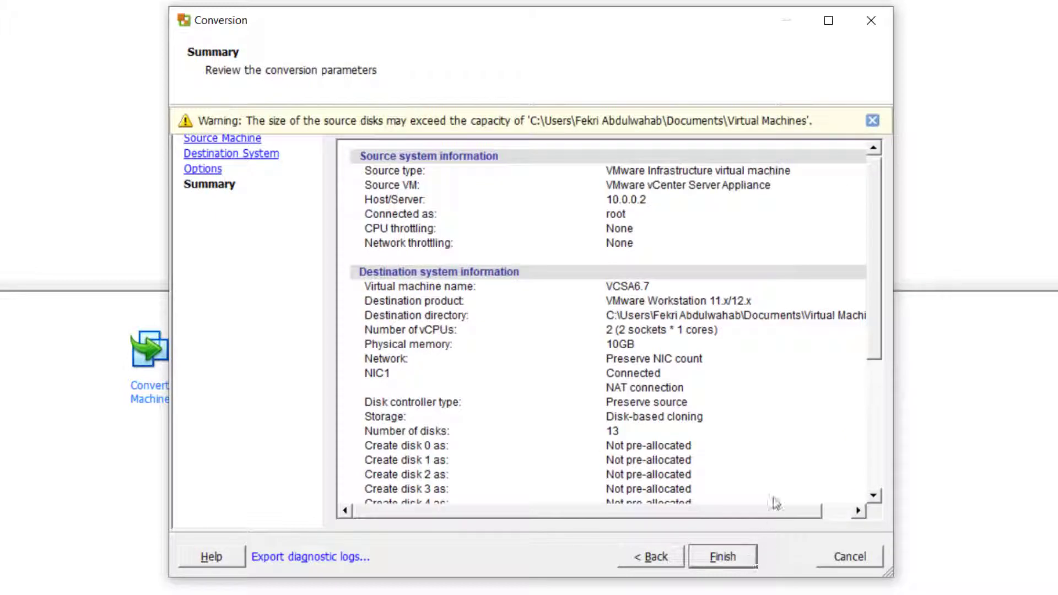
scroll(776, 405, "down", 5)
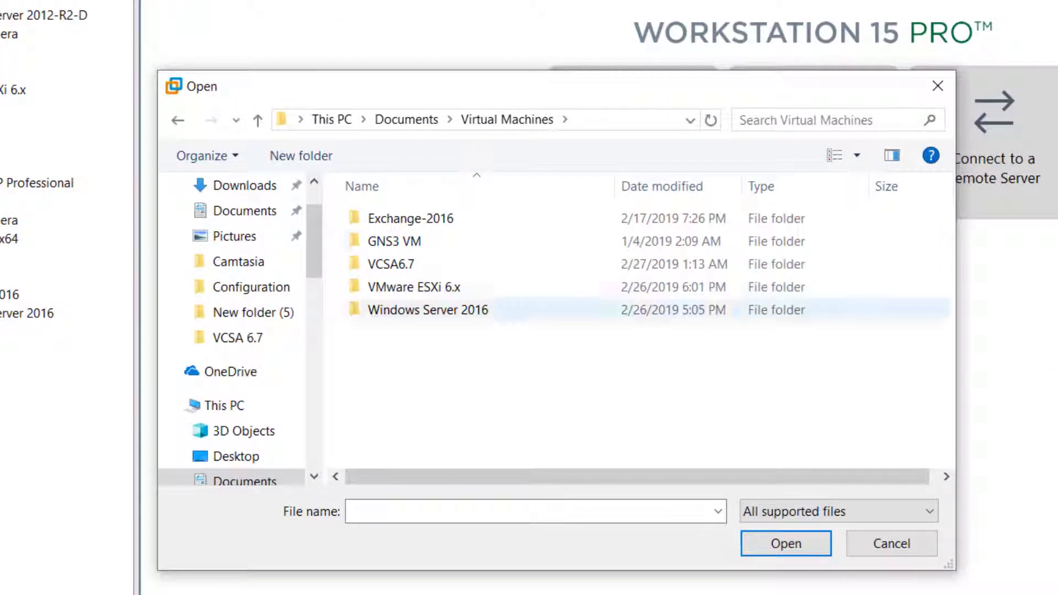
Open VCSA6.7.vmx from the VCSA6.7 folder and power the virtual machine on.
left_click(391, 264)
double_click(390, 264)
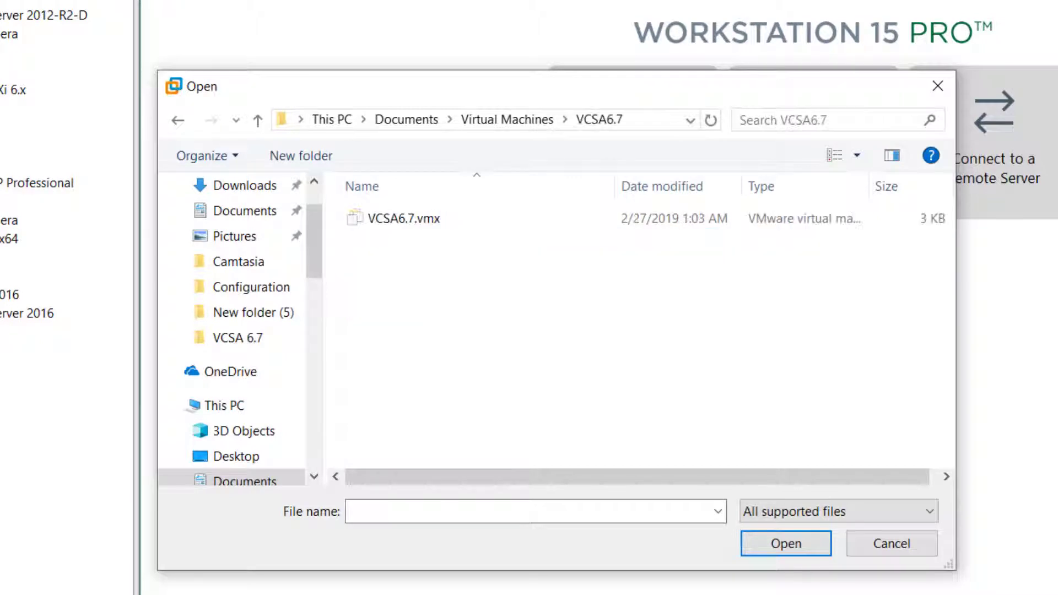
double_click(397, 218)
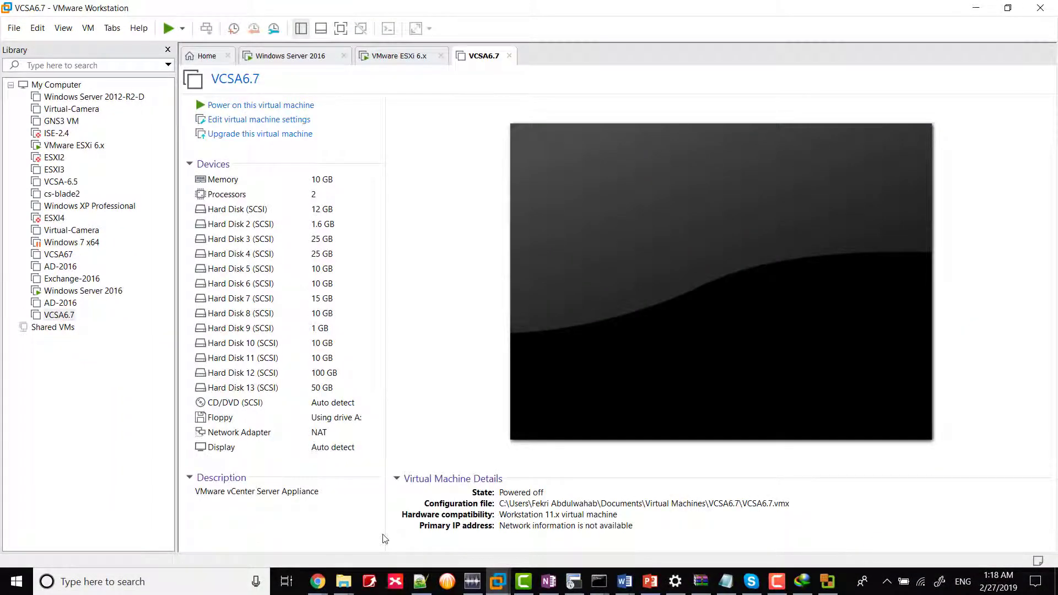
key("ctrl+b")
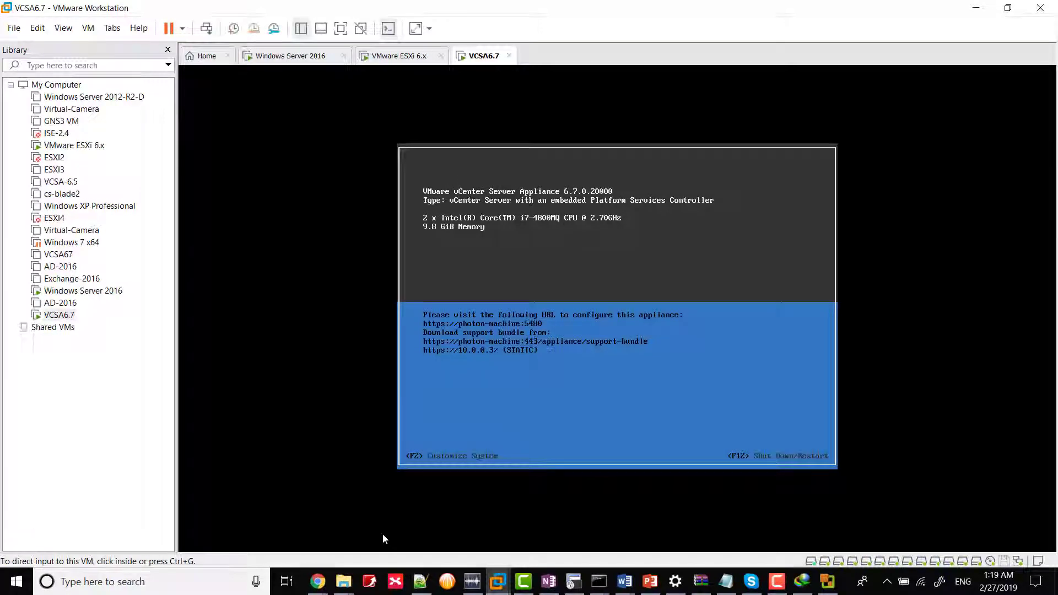
Browse to 10.0.0.3, launch the Flex vSphere Web Client and allow Flash for login.
left_click(317, 581)
type("10")
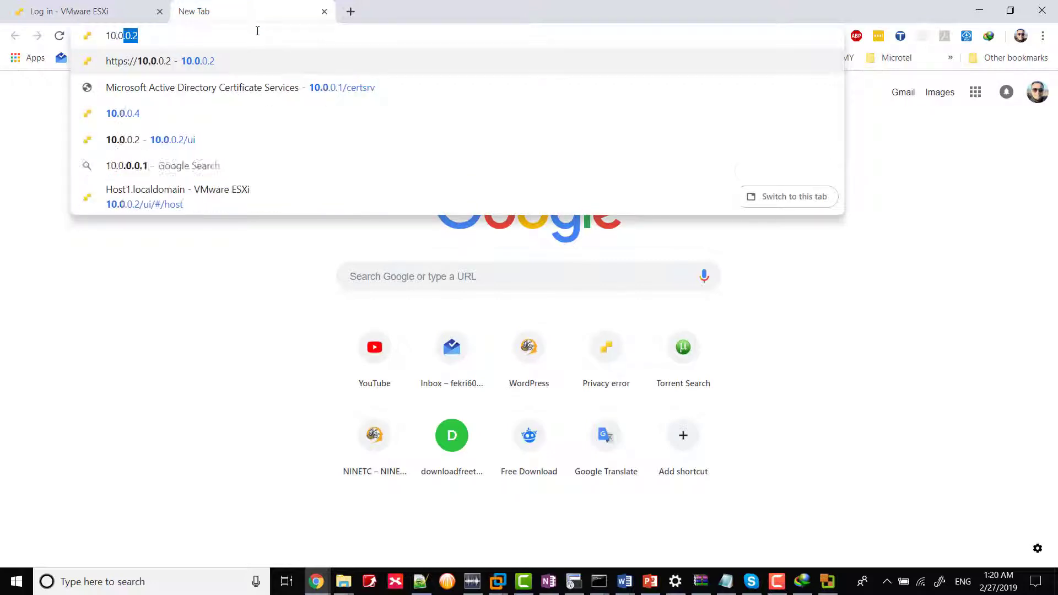
type(".0.0.3")
key("Return")
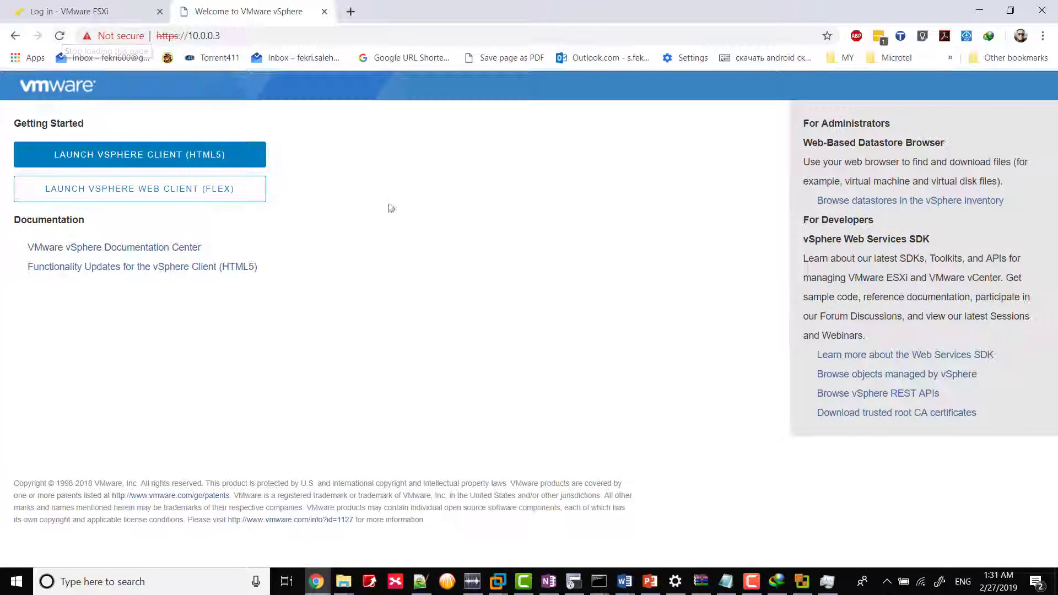
left_click(140, 189)
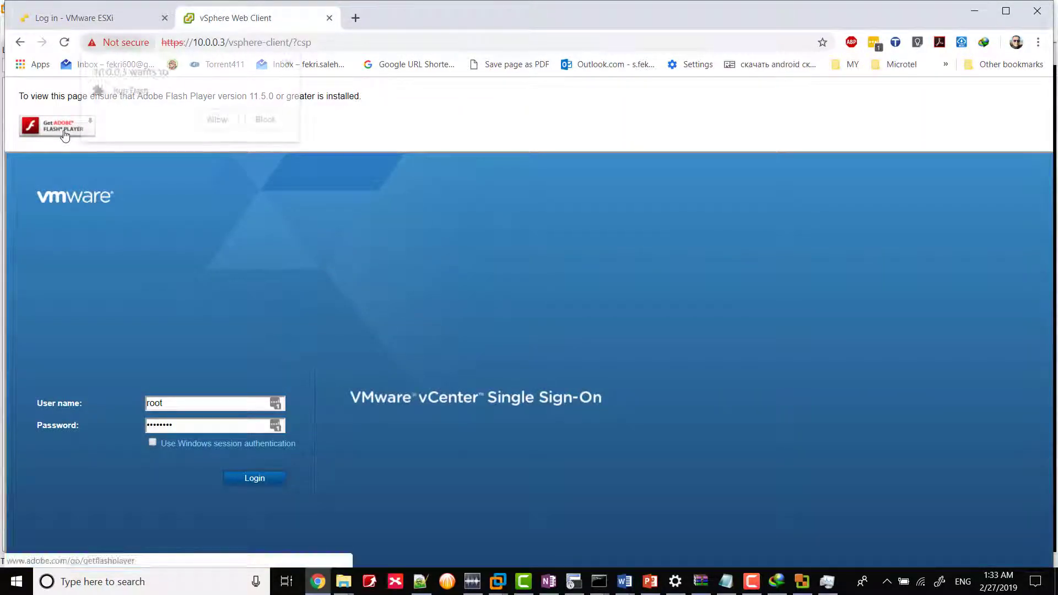
left_click(198, 130)
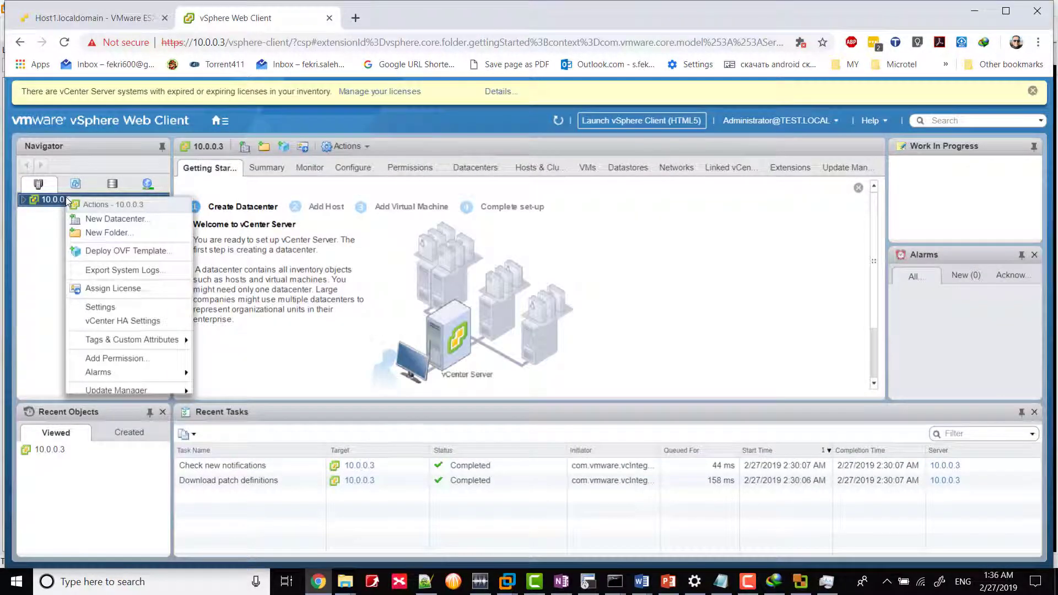
Create Datacenter1 under vCenter 10.0.0.3.
left_click(115, 218)
left_click(548, 360)
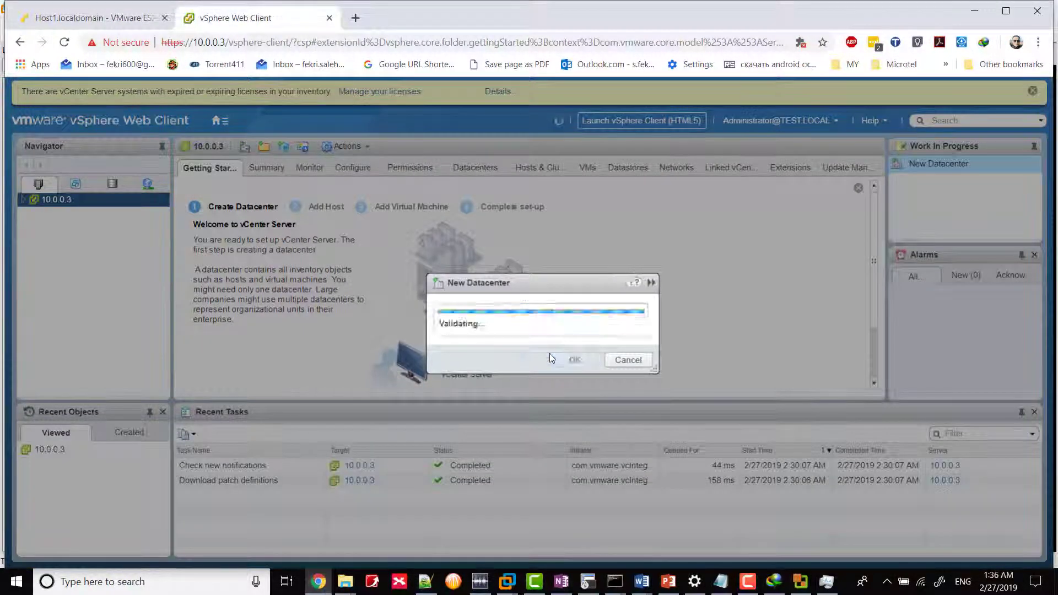
left_click(75, 213)
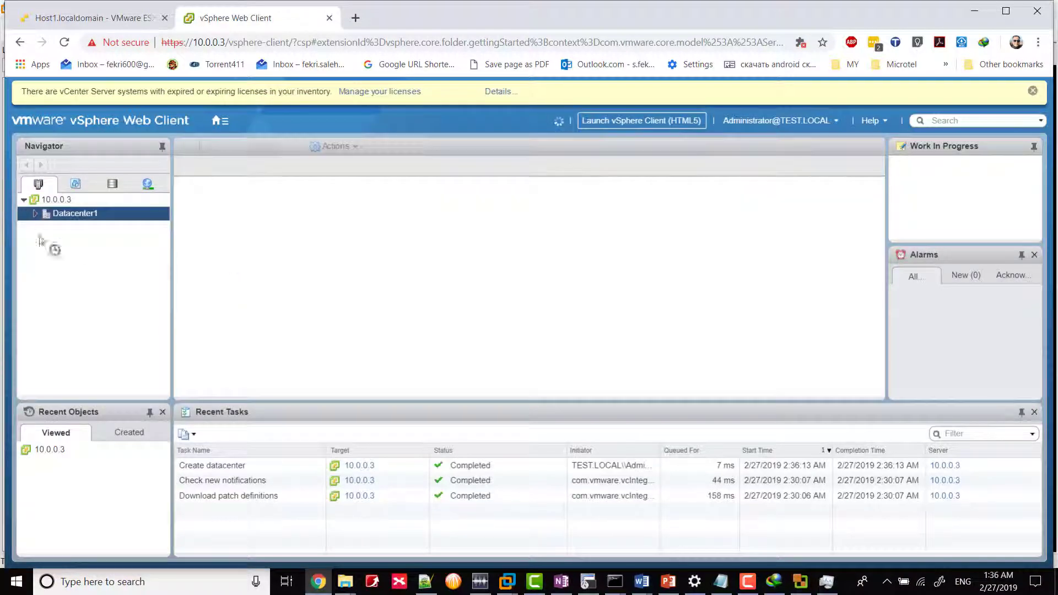
Create Cluster1 inside Datacenter1.
right_click(74, 213)
left_click(113, 251)
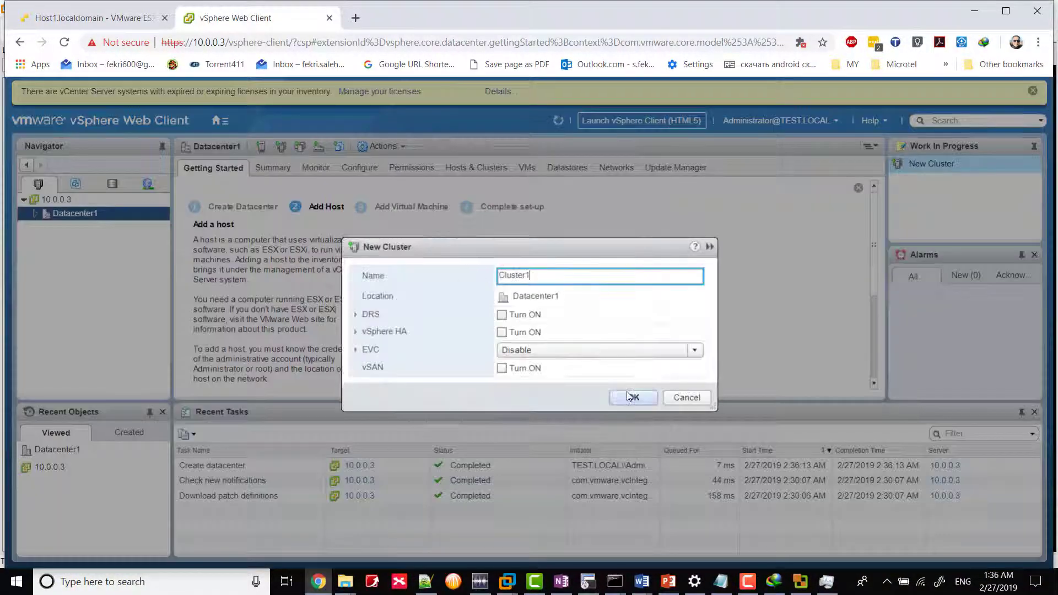
left_click(635, 398)
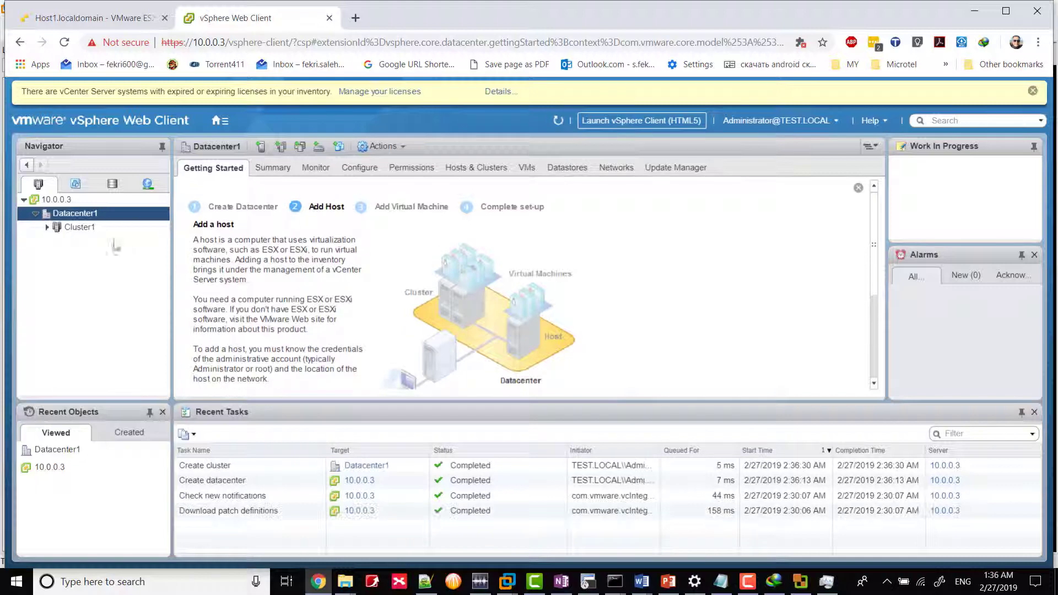
right_click(78, 227)
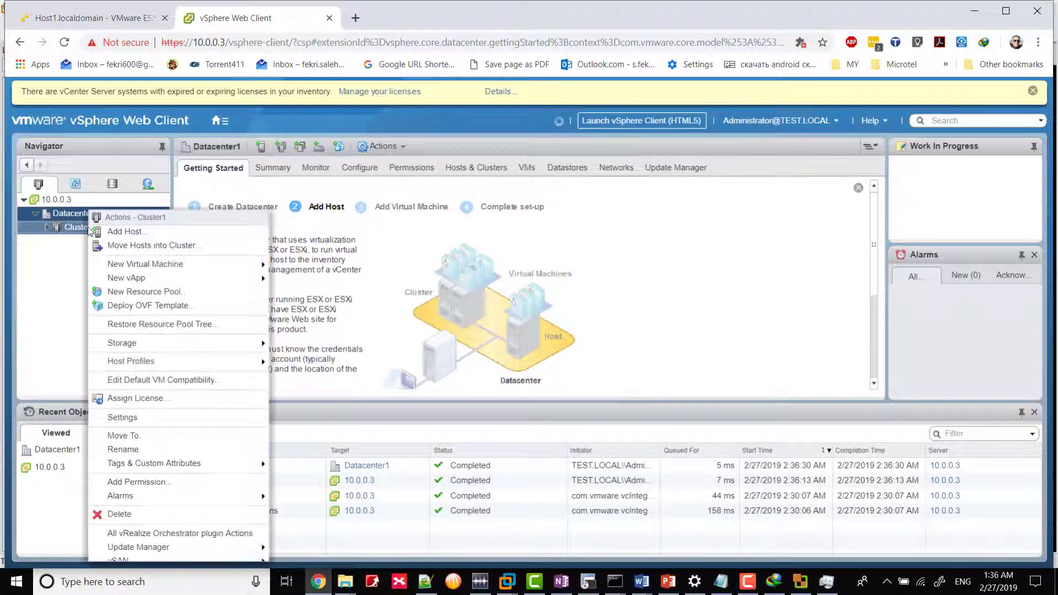
Begin adding host 10.0.0.2 to Cluster1 with root credentials.
left_click(125, 231)
type("10.0.0.2")
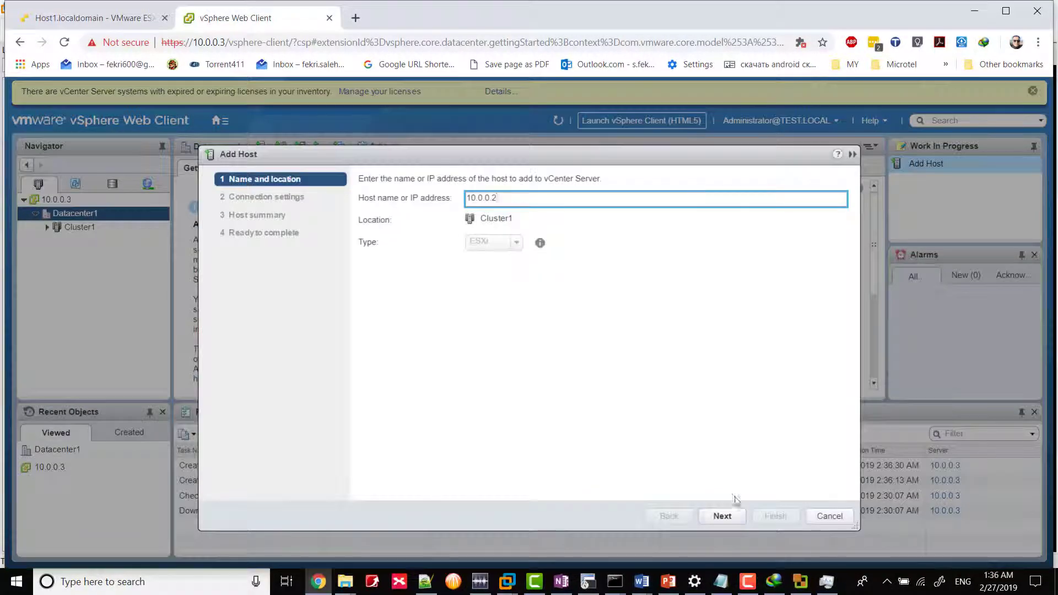
left_click(722, 516)
key("Tab")
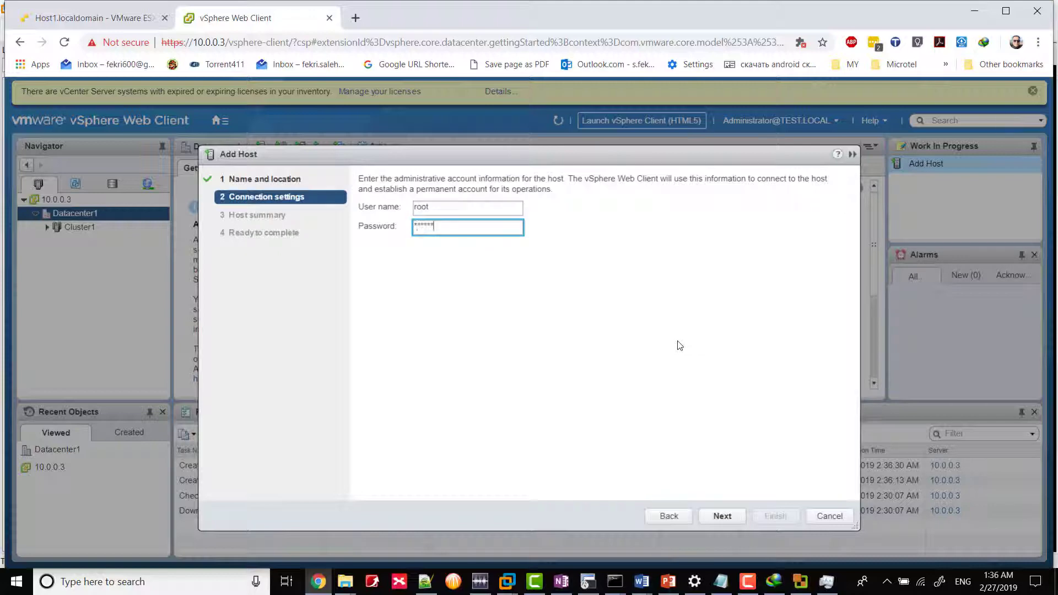
key("Return")
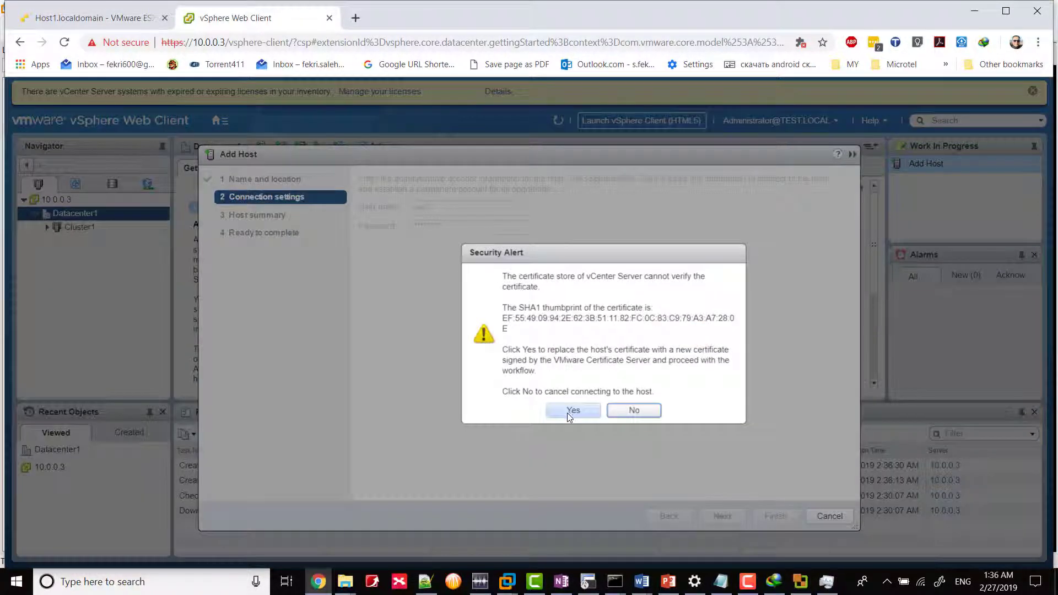
Accept the host's certificate and finish adding 10.0.0.2 with default license settings.
left_click(567, 413)
left_click(722, 515)
left_click(722, 515)
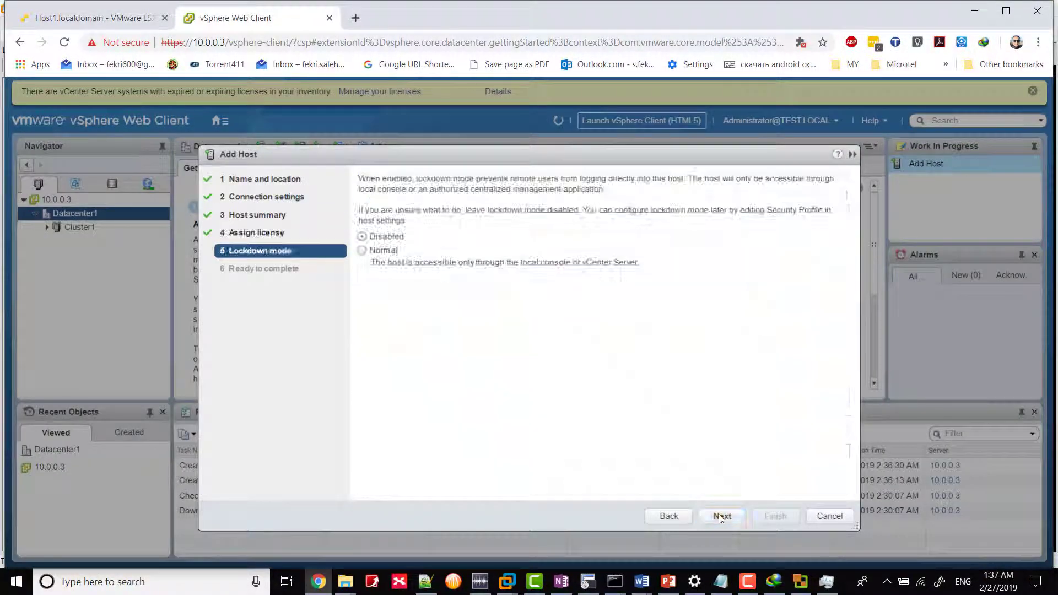
left_click(721, 516)
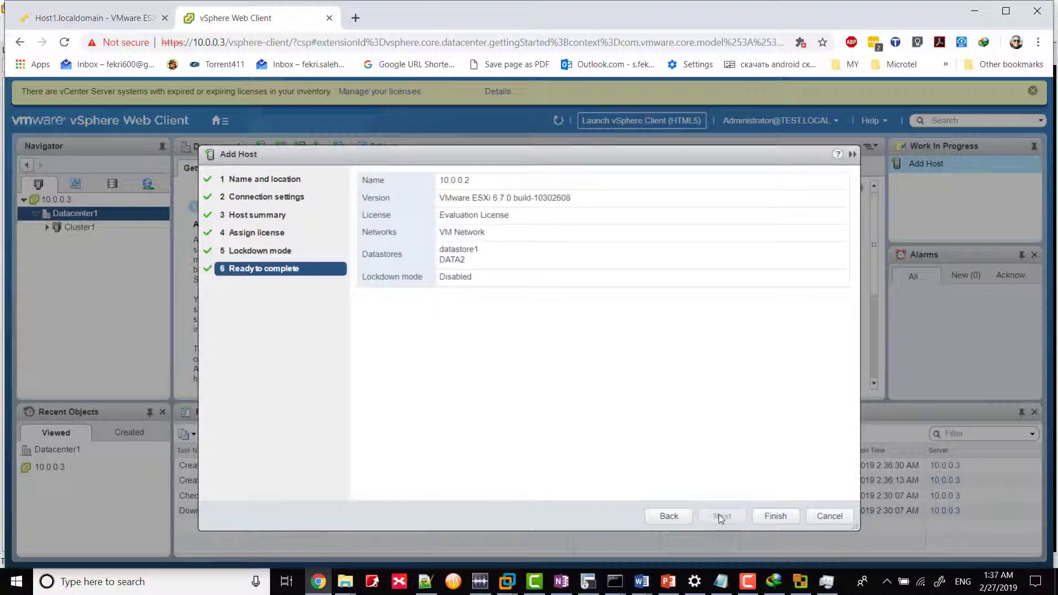
left_click(774, 515)
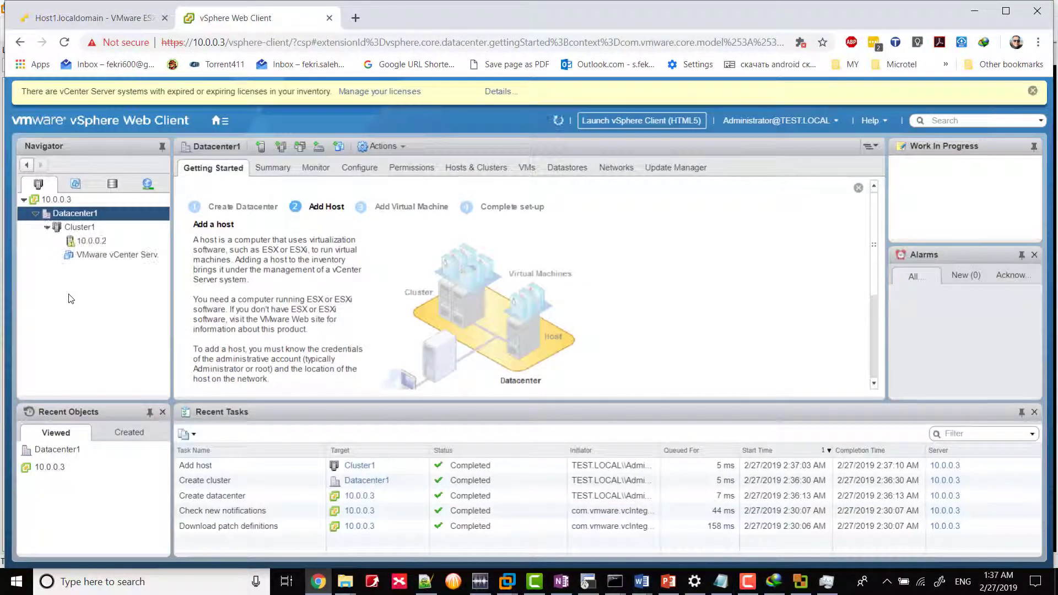
Delete the original VMware vCenter Server Appliance VM from disk and confirm.
left_click(106, 255)
right_click(106, 256)
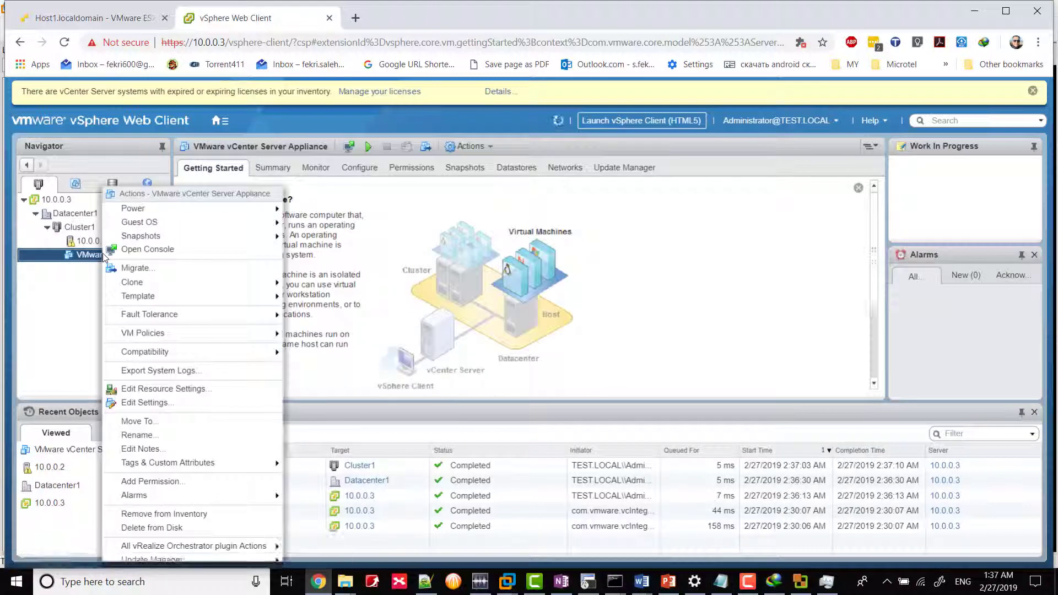
left_click(180, 528)
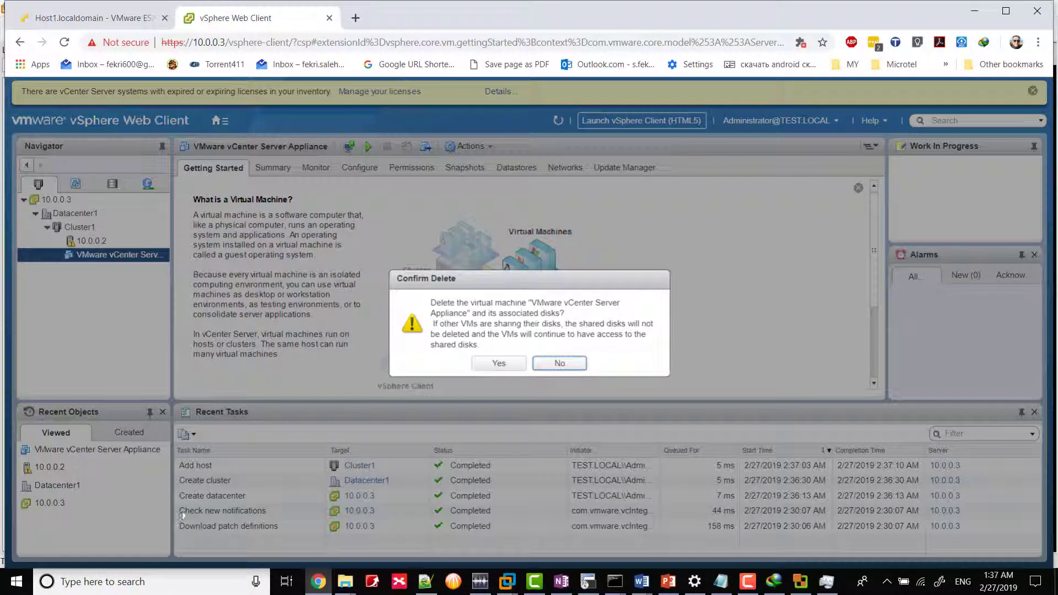
left_click(500, 364)
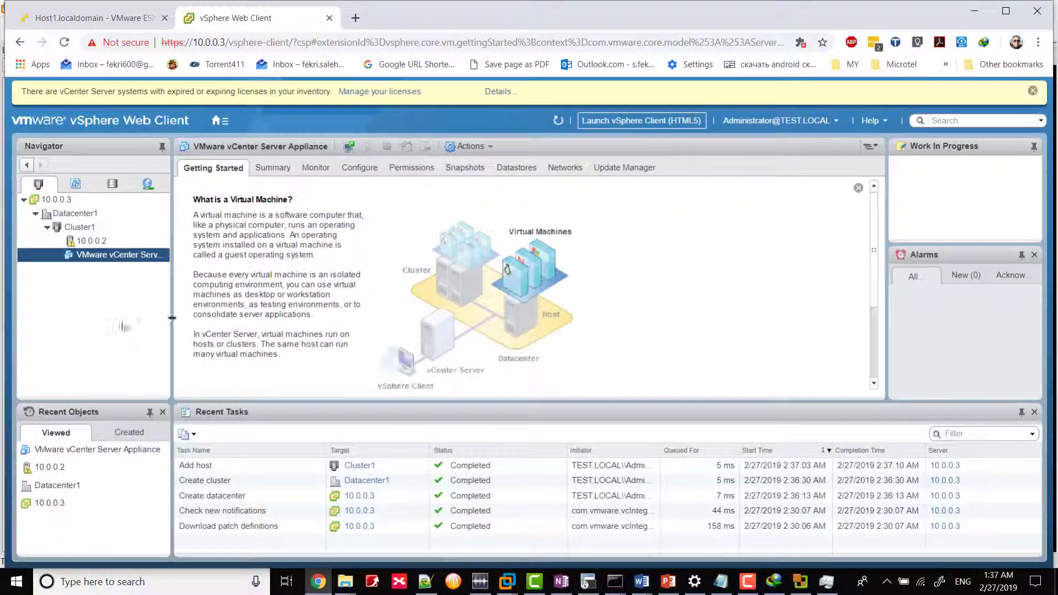